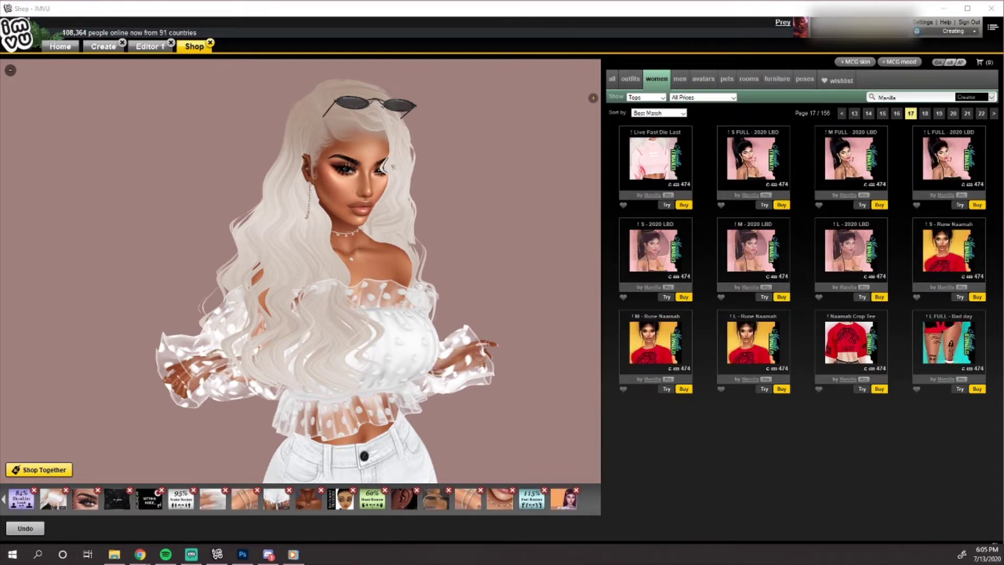
Switch to the web browser and look through the open pattern and image sites, including Unsplash and Design Sponge.
{"action": "key", "text": "alt+Tab"}
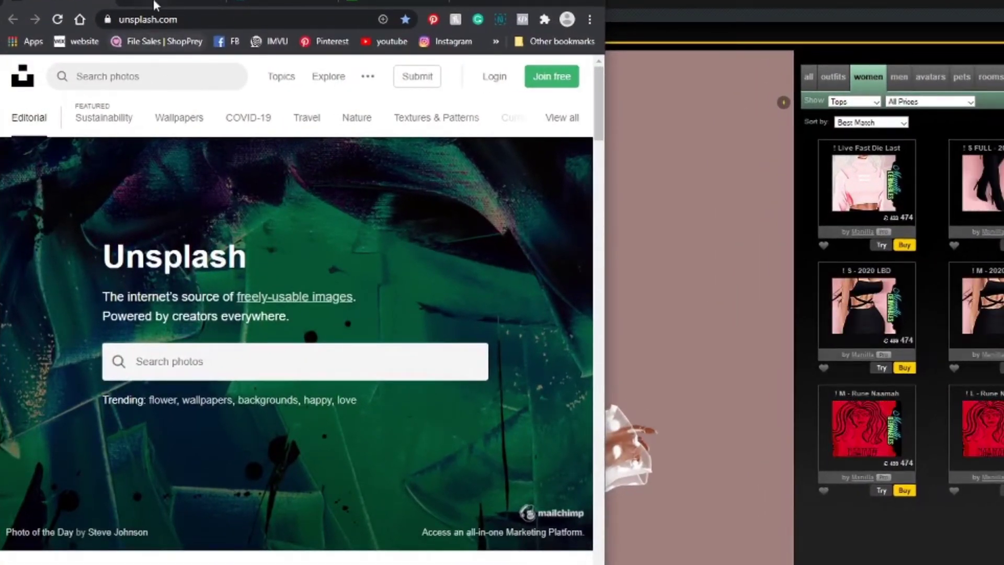
{"action": "left_click", "coordinate": [262, 3]}
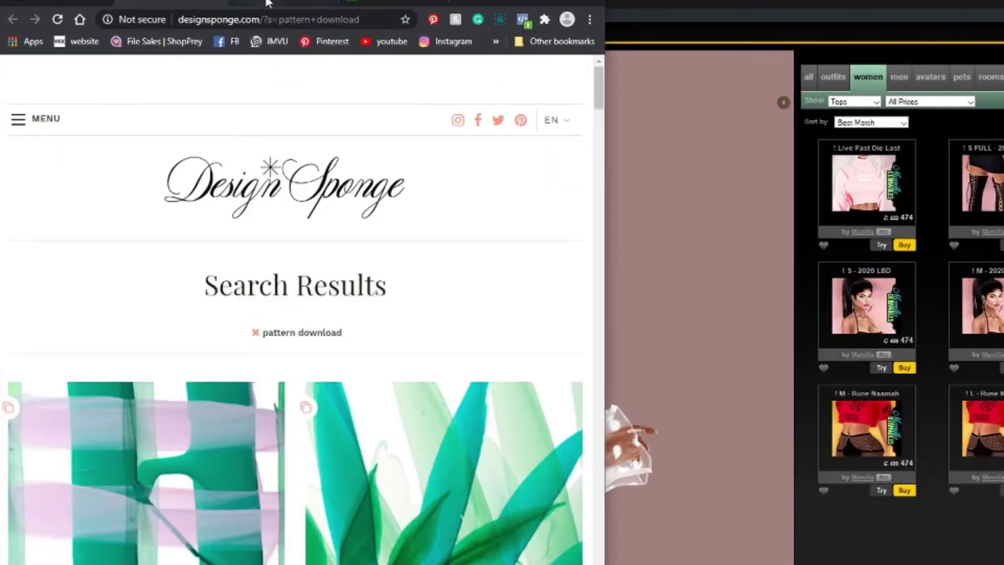
{"action": "left_click", "coordinate": [386, 3]}
{"action": "left_click", "coordinate": [470, 3]}
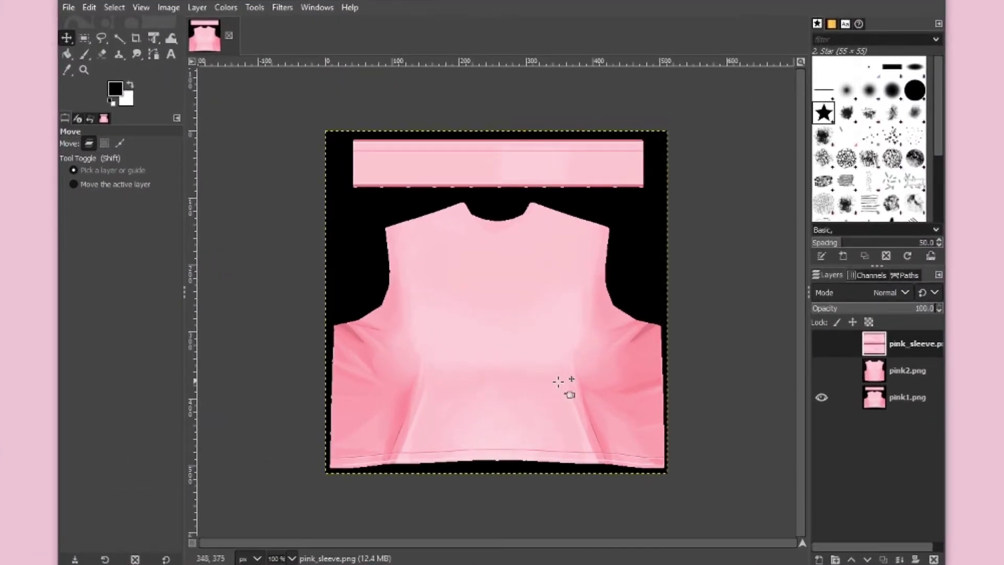
Examine the shirt texture layers in GIMP by toggling the visibility of pink2.png and pink_sleeve.png.
{"action": "left_click", "coordinate": [820, 370]}
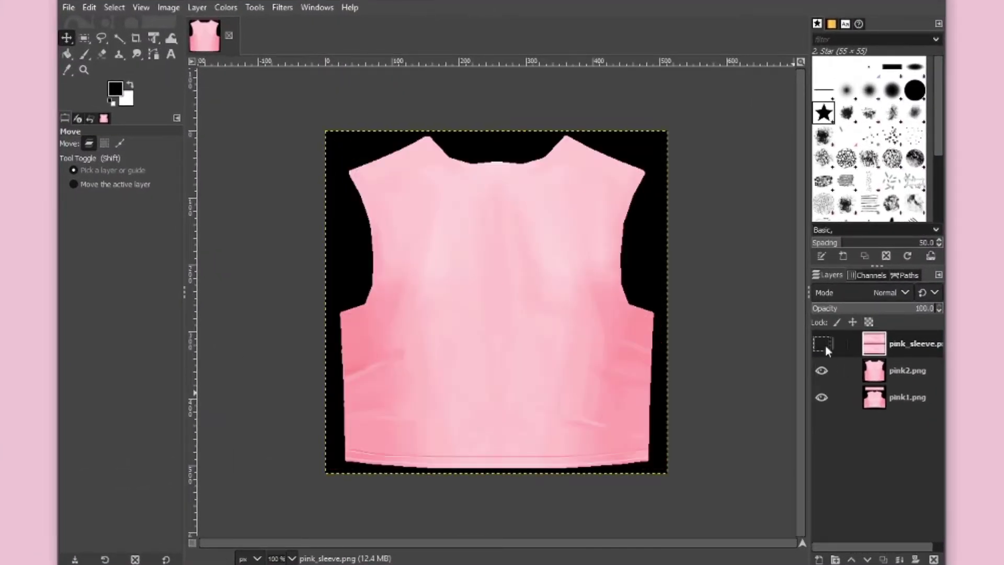
{"action": "left_click", "coordinate": [824, 346]}
{"action": "left_click", "coordinate": [824, 345]}
{"action": "left_click", "coordinate": [817, 371]}
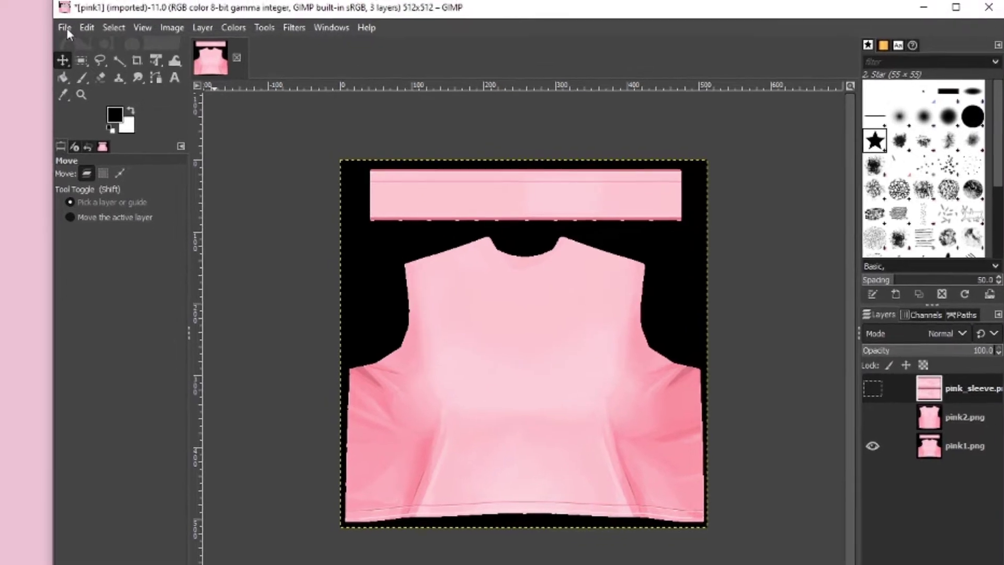
Create a new blank image of 512 × 512 px.
{"action": "left_click", "coordinate": [69, 7]}
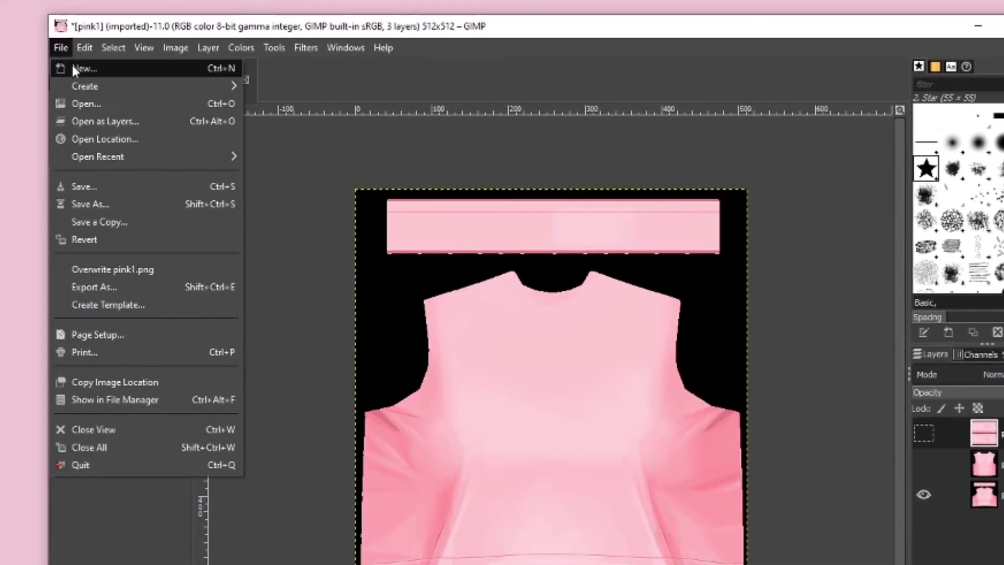
{"action": "left_click", "coordinate": [73, 70]}
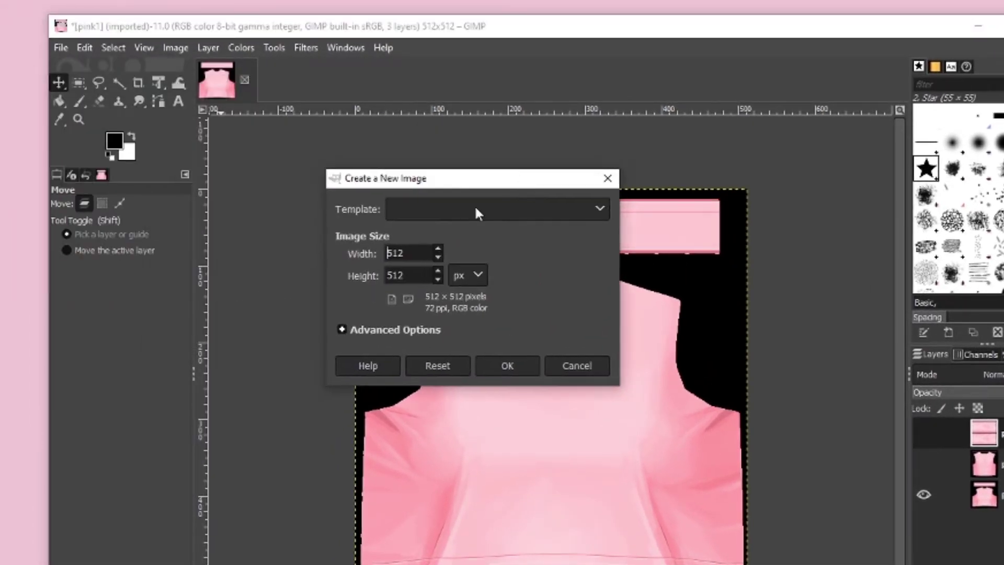
{"action": "left_click", "coordinate": [503, 366]}
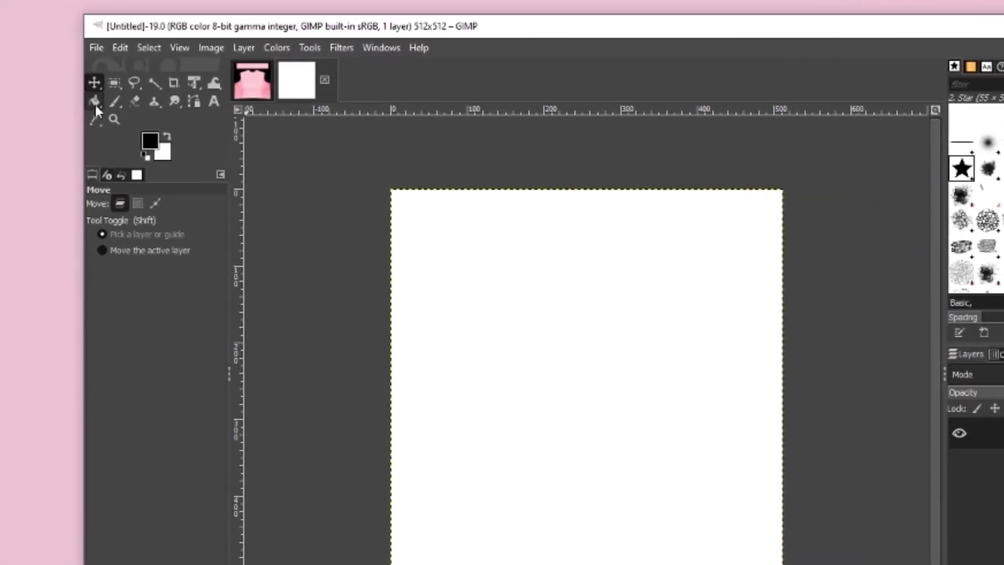
Choose the Paintbrush tool and set the foreground color to pink, ff50b0.
{"action": "left_click", "coordinate": [114, 102]}
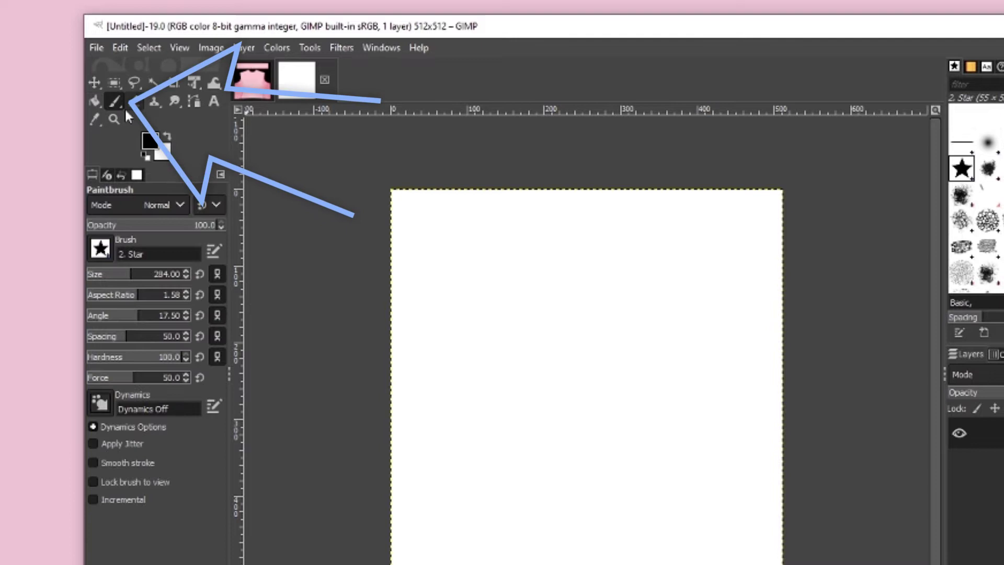
{"action": "left_click", "coordinate": [150, 141]}
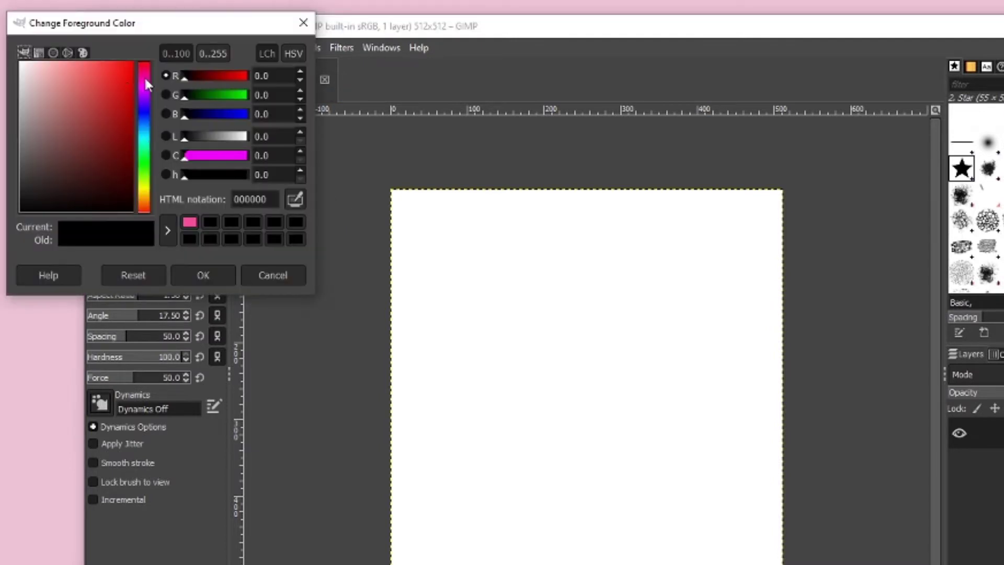
{"action": "left_click", "coordinate": [145, 76]}
{"action": "left_click_drag", "start_coordinate": [129, 64], "coordinate": [97, 40]}
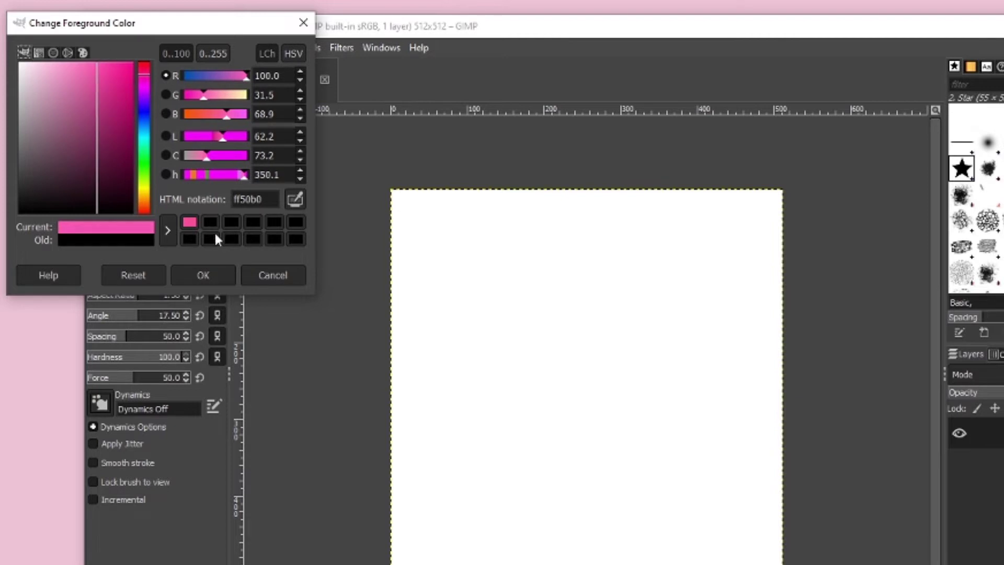
{"action": "left_click", "coordinate": [217, 277]}
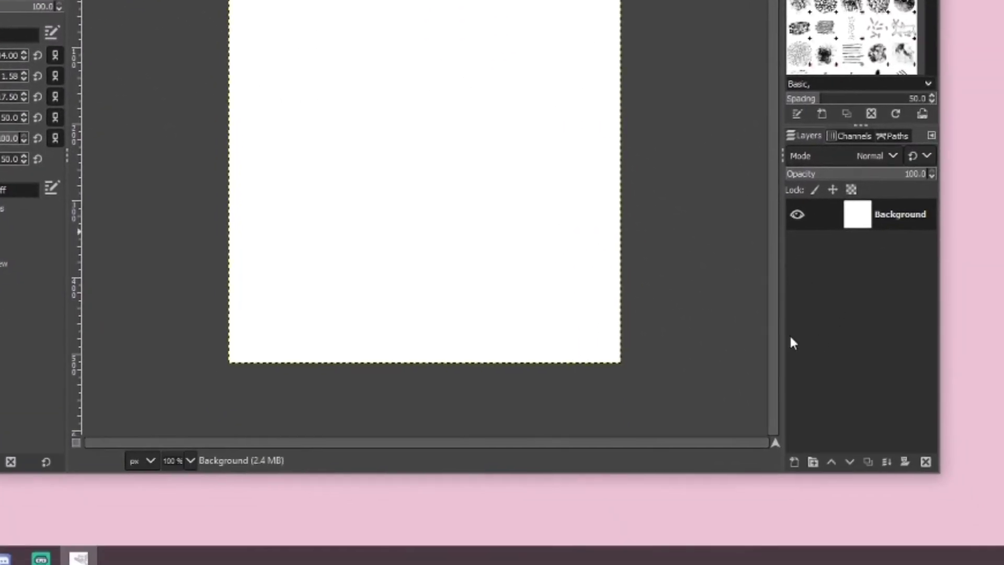
Add a transparent 512 × 512 px layer and paint one pink star in the middle of the canvas.
{"action": "left_click", "coordinate": [793, 463]}
{"action": "left_click_drag", "start_coordinate": [769, 151], "coordinate": [765, 38]}
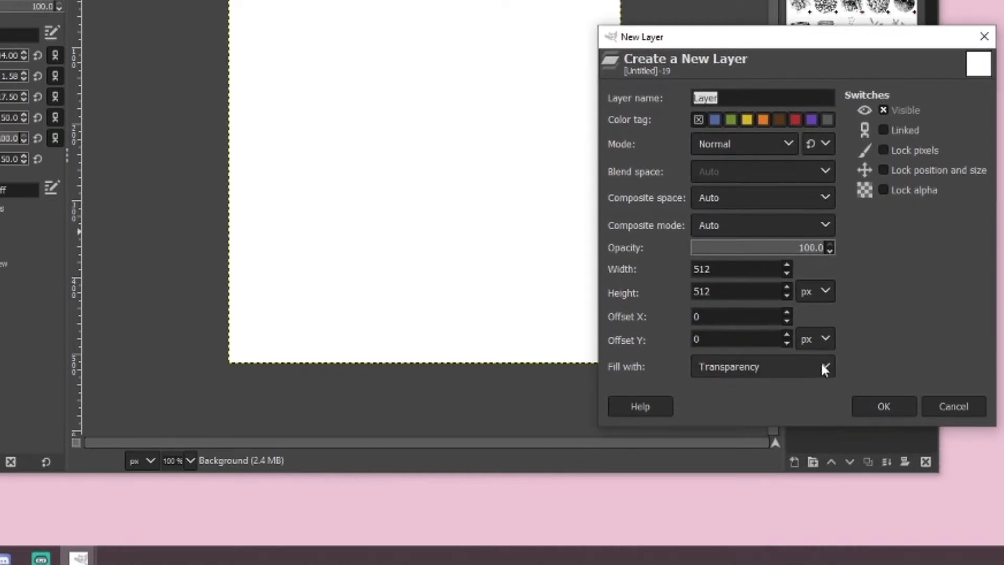
{"action": "left_click", "coordinate": [884, 407]}
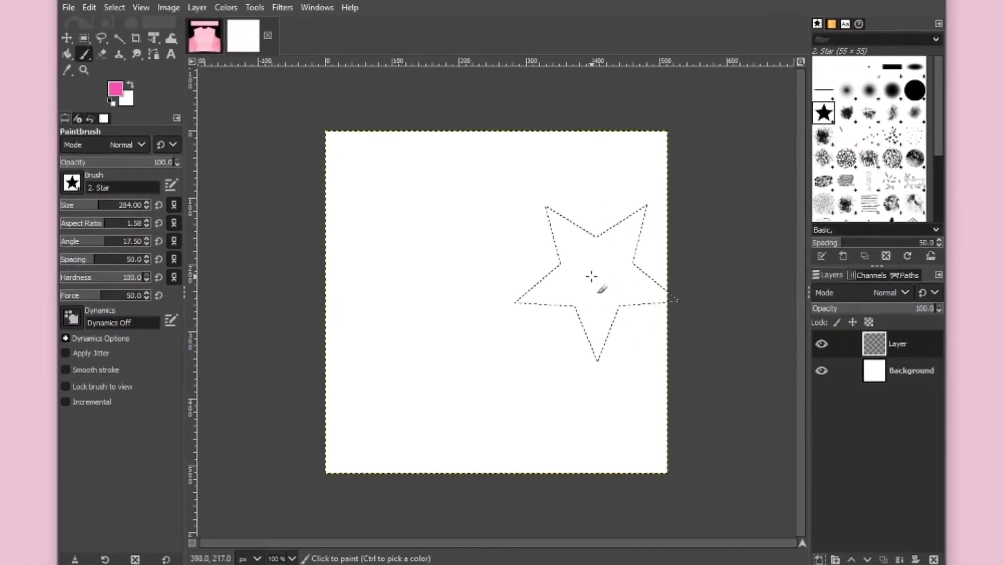
{"action": "left_click", "coordinate": [498, 299]}
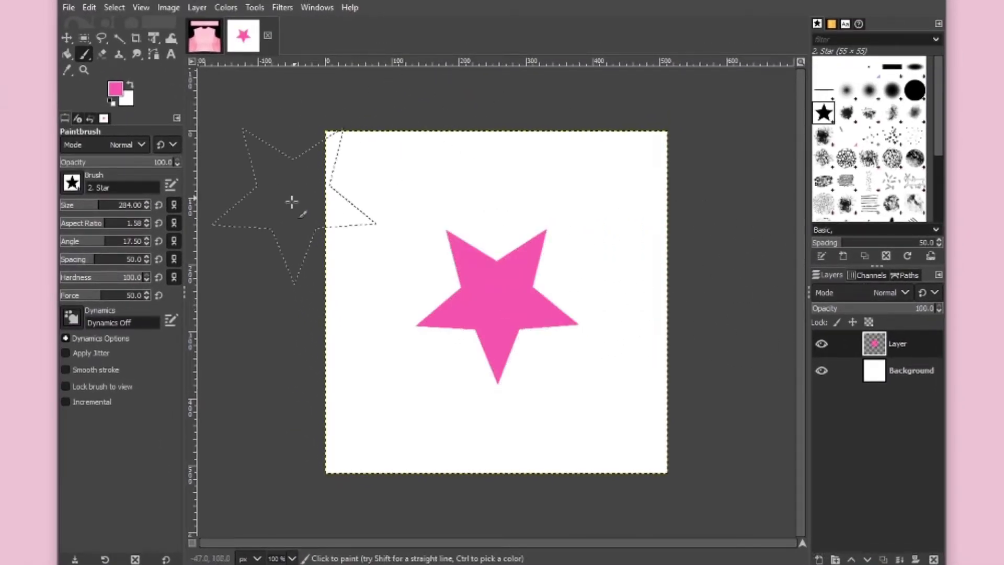
Duplicate the star layer and offset the copy by half its width and height, 256 px each, with wrap-around edges.
{"action": "key", "text": "shift+ctrl+o"}
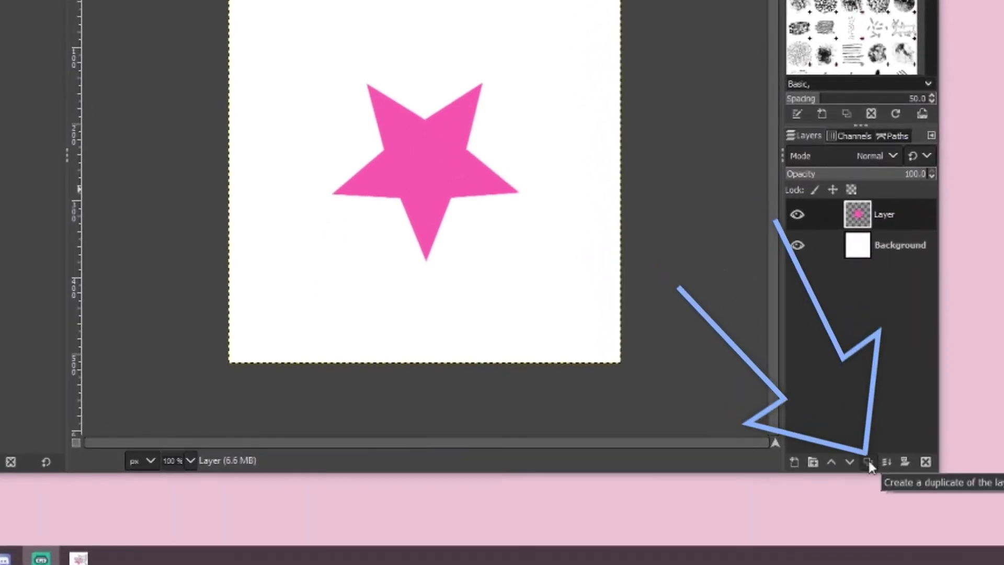
{"action": "left_click", "coordinate": [868, 463]}
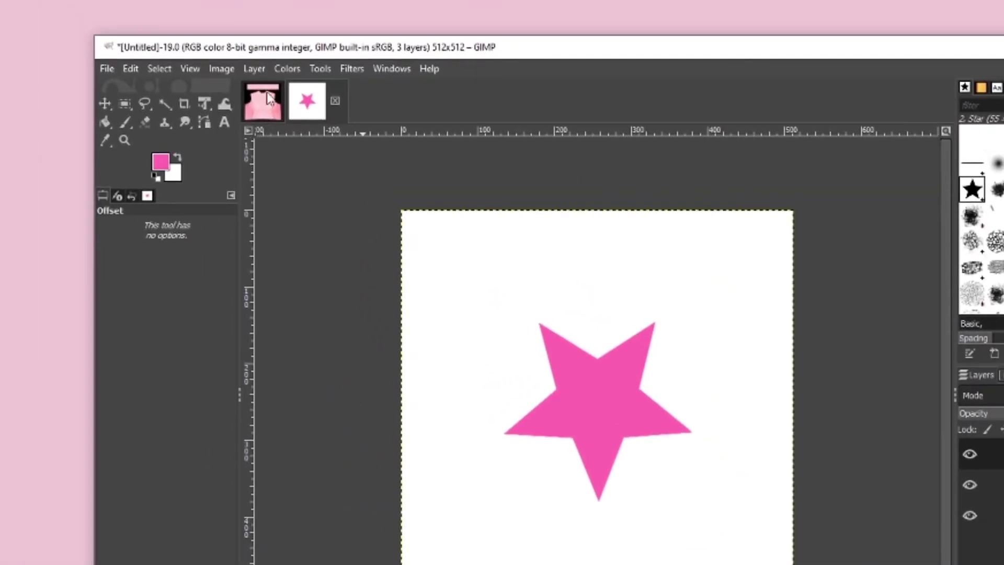
{"action": "left_click", "coordinate": [254, 68]}
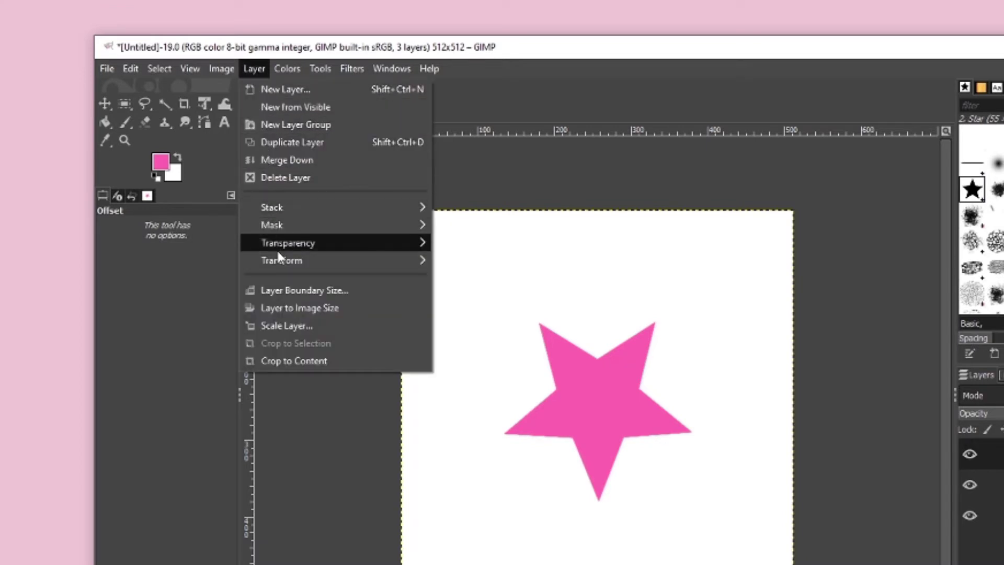
{"action": "mouse_move", "coordinate": [277, 258]}
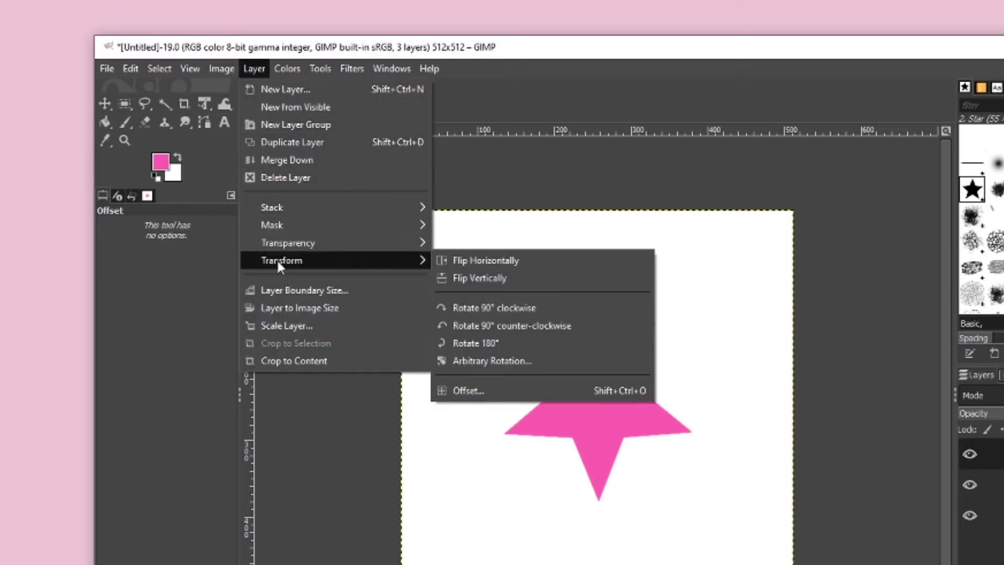
{"action": "left_click", "coordinate": [477, 396]}
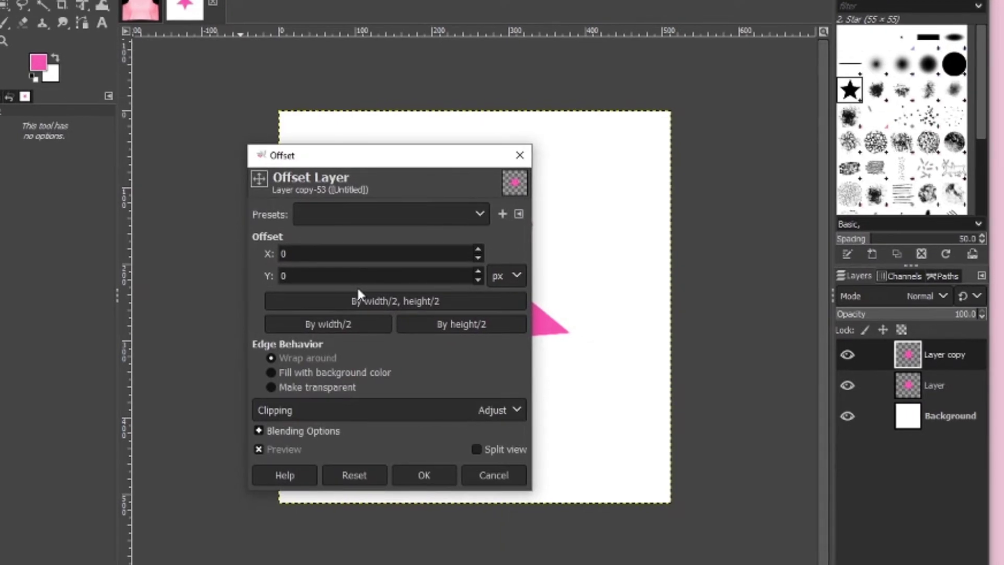
{"action": "left_click", "coordinate": [320, 324]}
{"action": "left_click", "coordinate": [494, 324]}
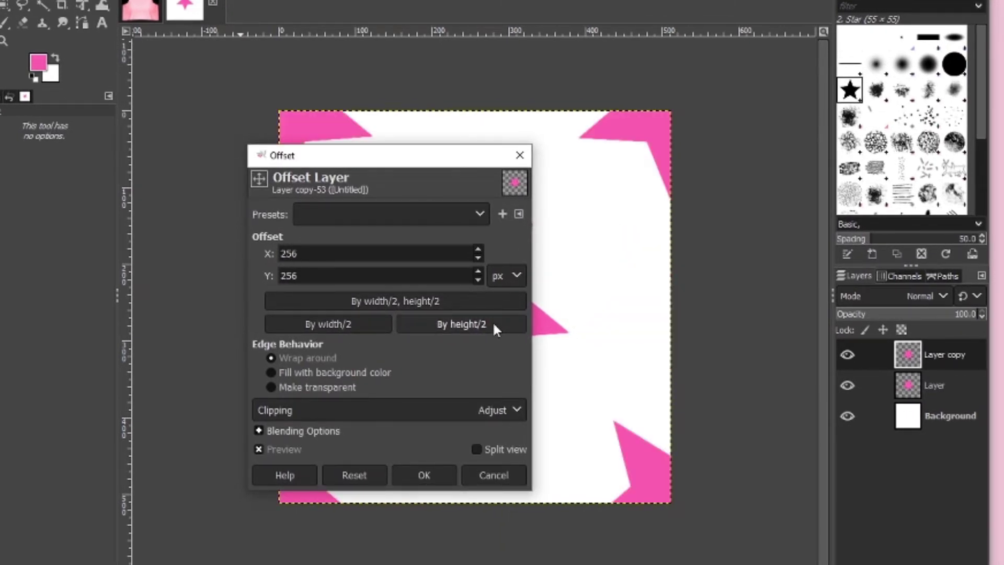
{"action": "left_click", "coordinate": [414, 477]}
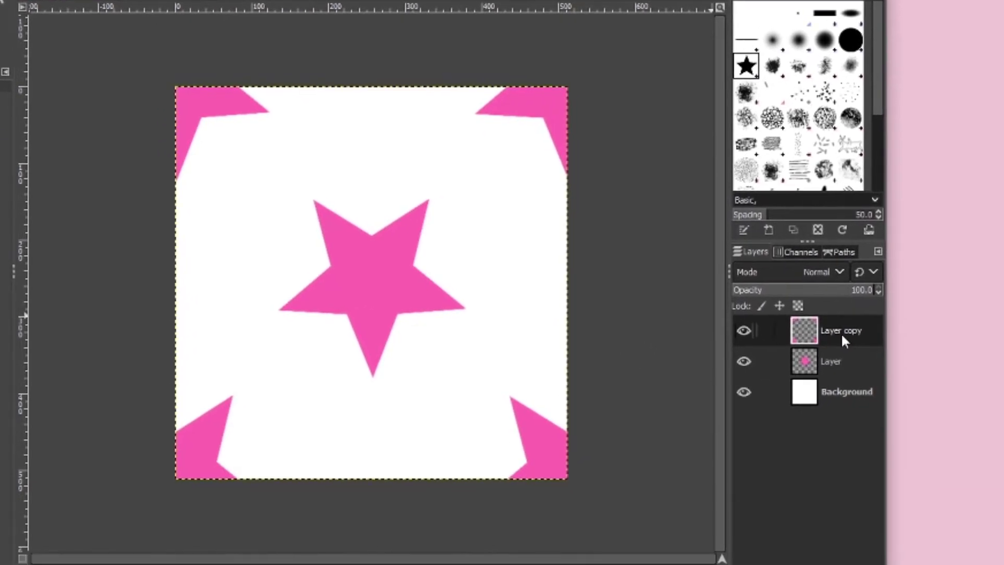
Merge the offset star copy down into the original star layer and check it by toggling its visibility.
{"action": "right_click", "coordinate": [945, 359]}
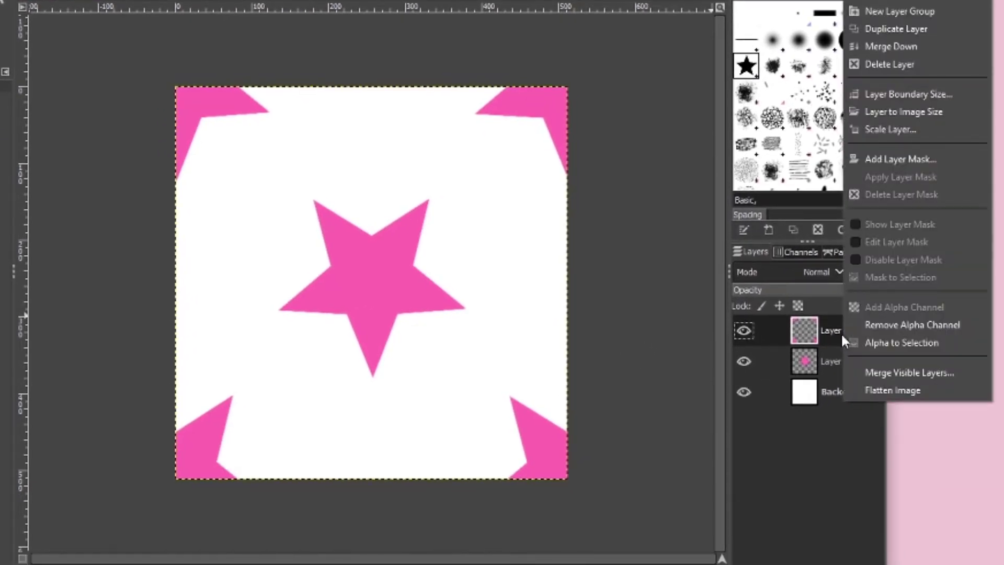
{"action": "left_click", "coordinate": [887, 45]}
{"action": "left_click", "coordinate": [743, 330]}
{"action": "left_click", "coordinate": [745, 328]}
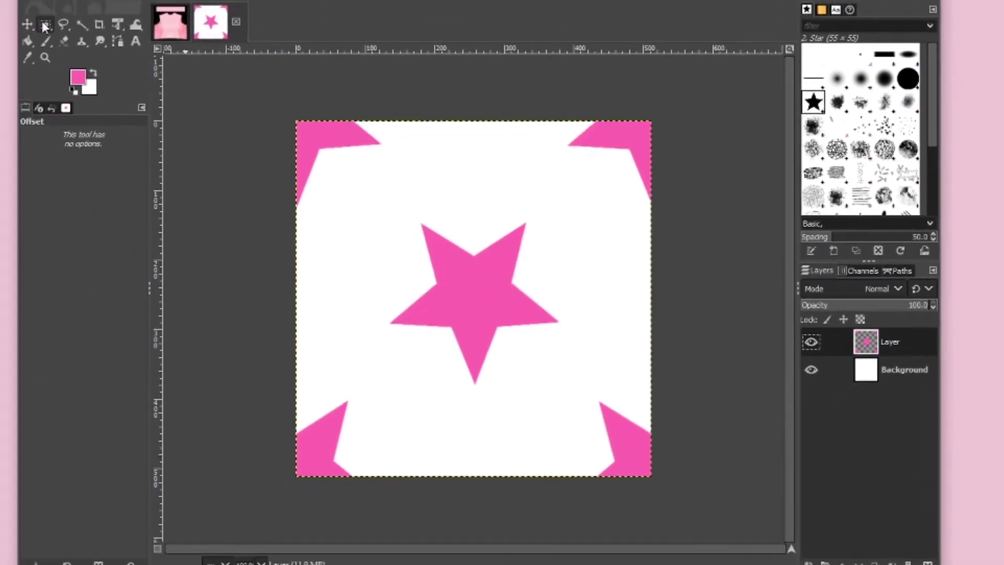
Try moving the merged star layer across the canvas and undo the move.
{"action": "key", "text": "m"}
{"action": "left_click_drag", "start_coordinate": [343, 147], "coordinate": [364, 138]}
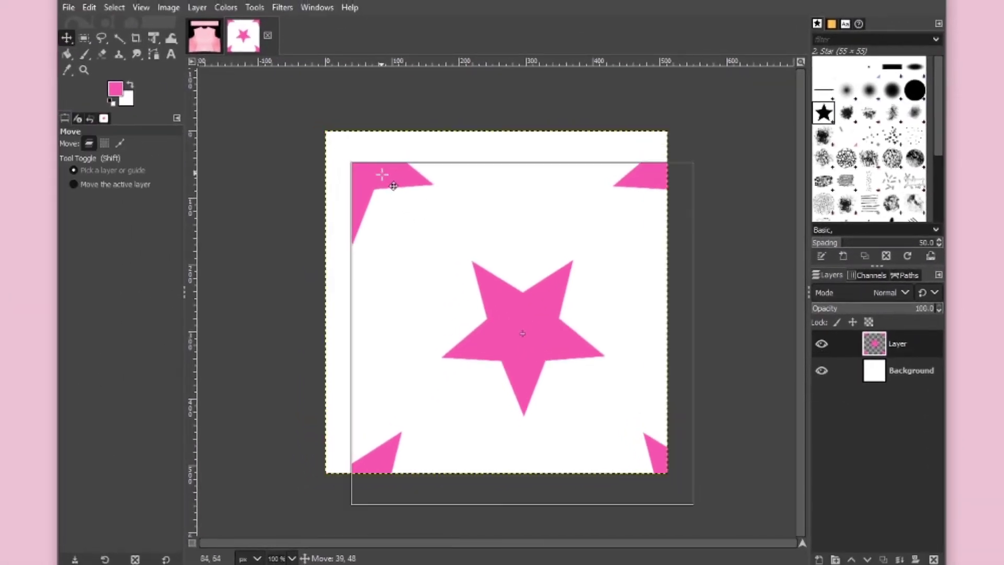
{"action": "key", "text": "ctrl+z"}
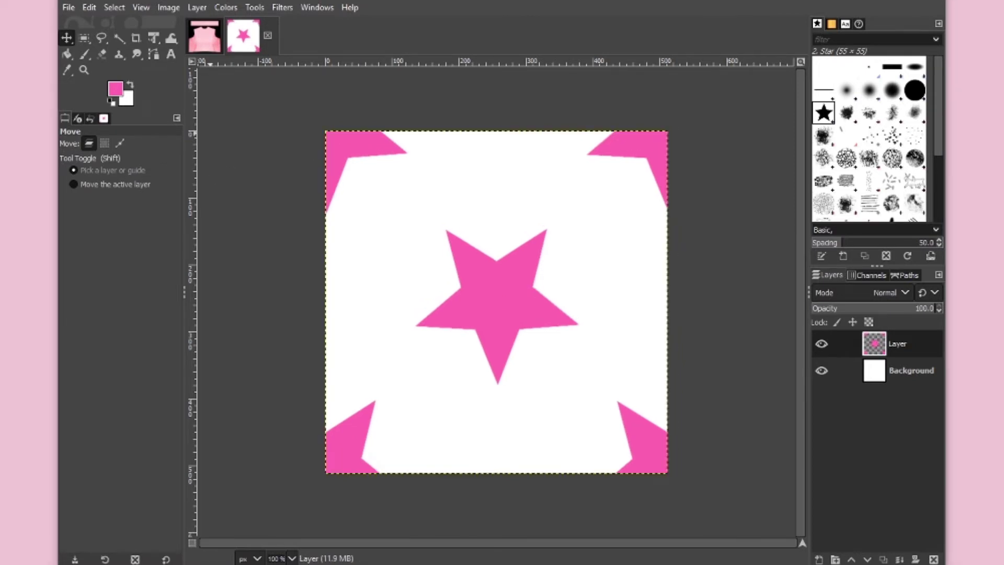
Apply the Tile filter to the merged star layer at 2000 × 2000 px as a new image.
{"action": "left_click", "coordinate": [282, 7]}
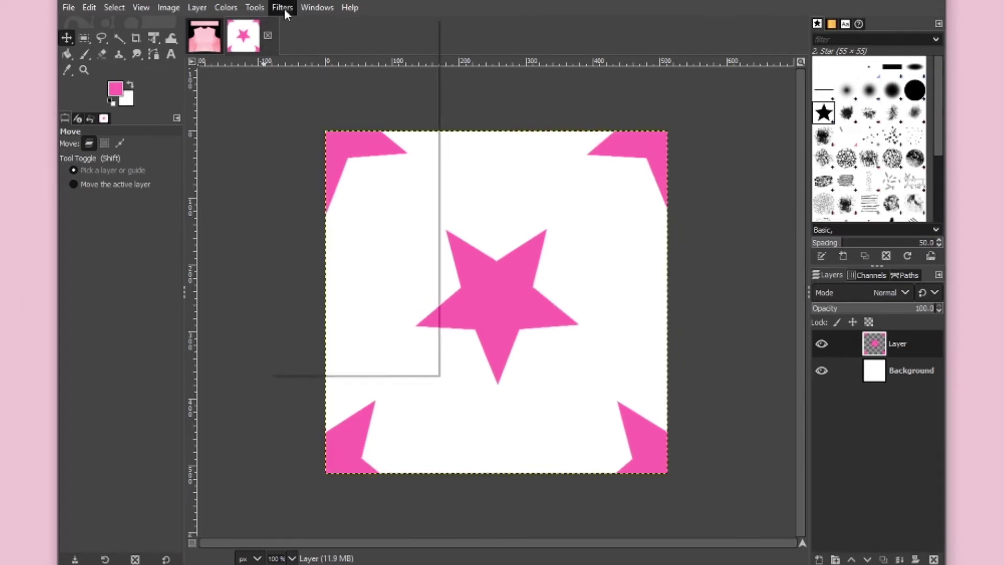
{"action": "mouse_move", "coordinate": [347, 252]}
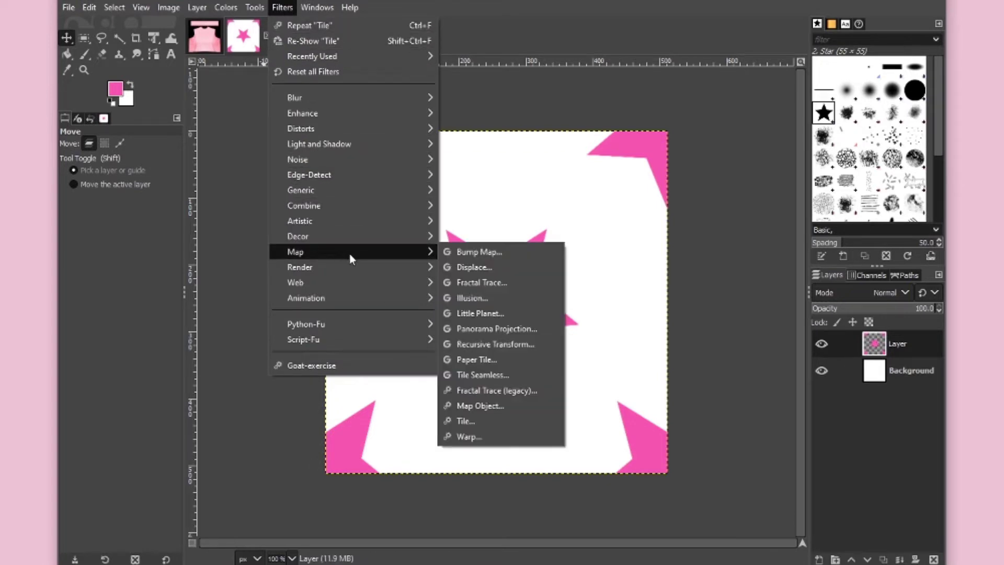
{"action": "left_click", "coordinate": [497, 422]}
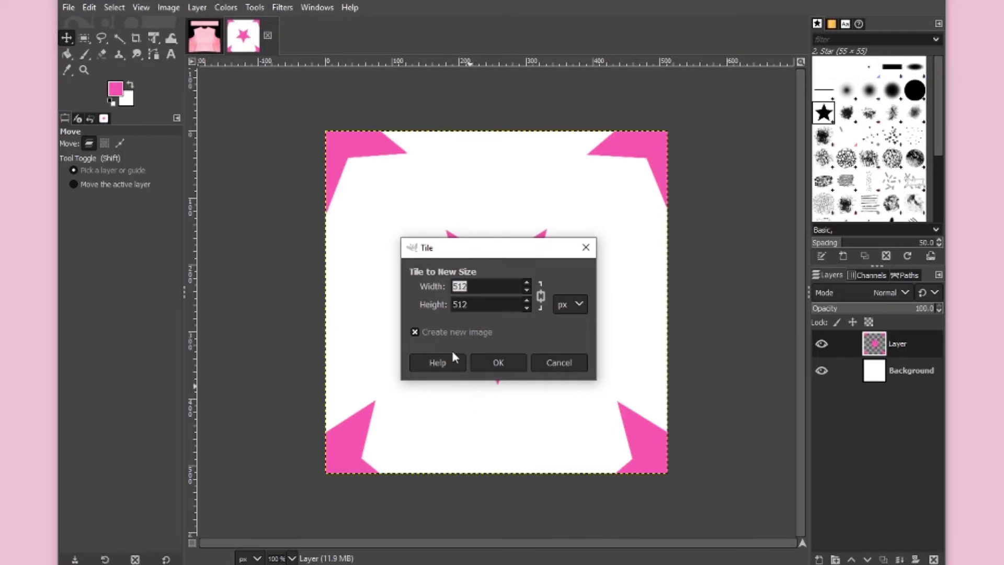
{"action": "type", "text": "2000"}
{"action": "key", "text": "Tab"}
{"action": "left_click", "coordinate": [498, 365]}
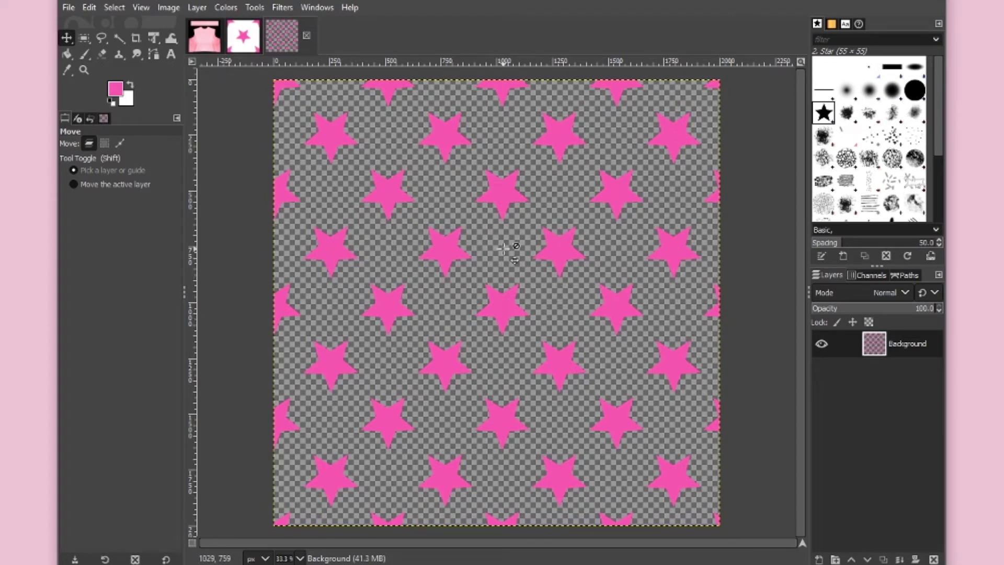
Export the tiled star image to the Desktop folder as star_repeated.png with the default PNG options.
{"action": "left_click", "coordinate": [70, 8]}
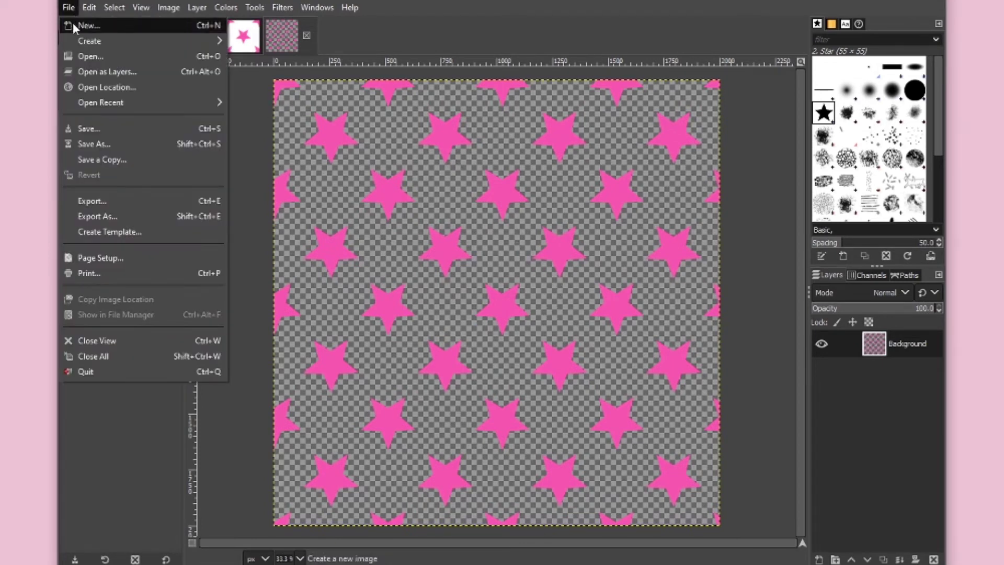
{"action": "left_click", "coordinate": [137, 202]}
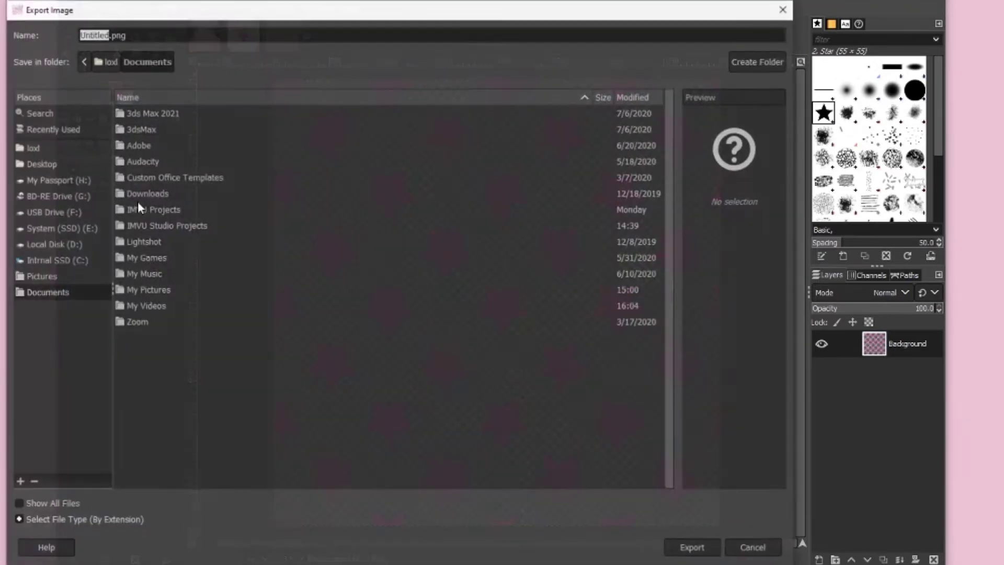
{"action": "left_click", "coordinate": [42, 163]}
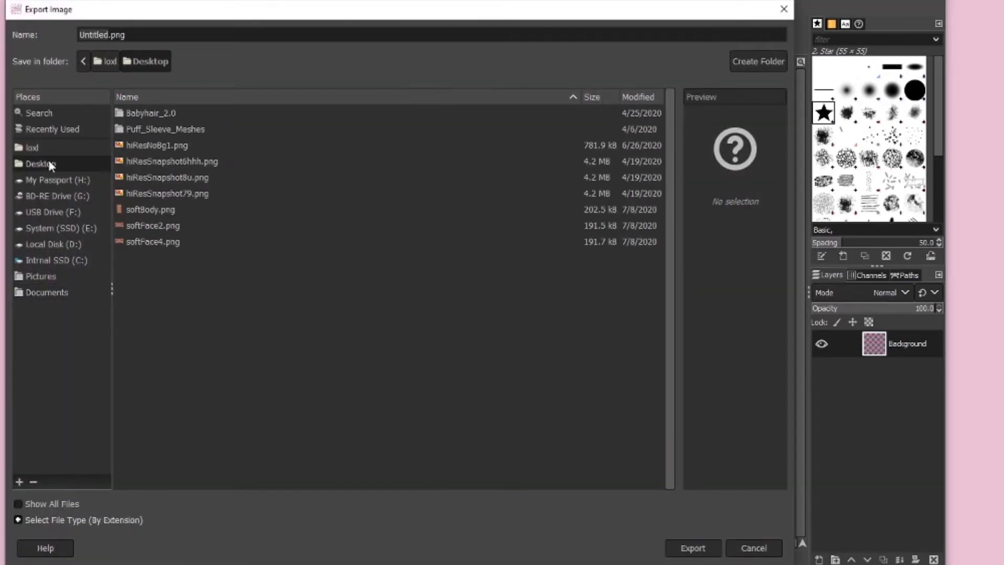
{"action": "type", "text": "star_repea"}
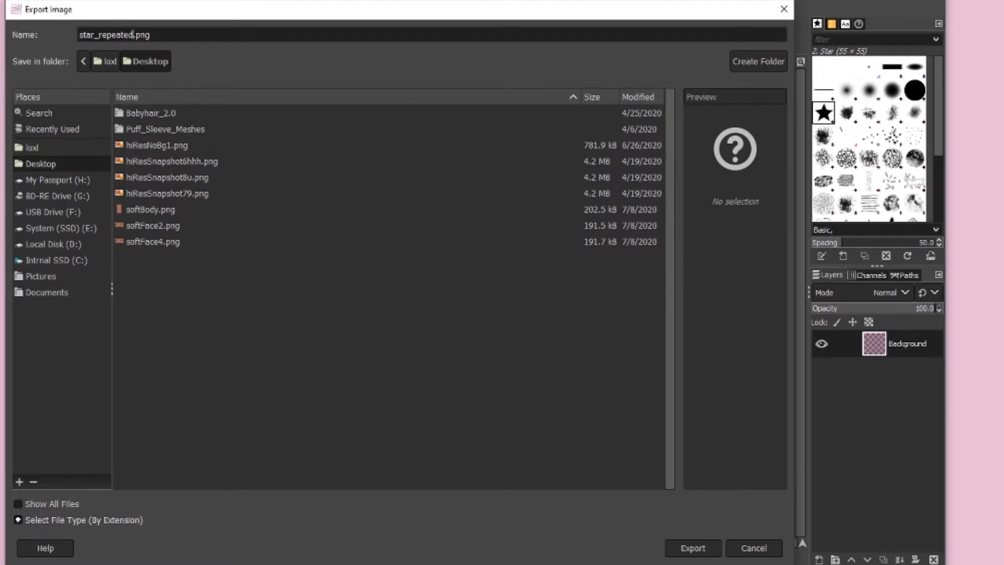
{"action": "left_click", "coordinate": [685, 547]}
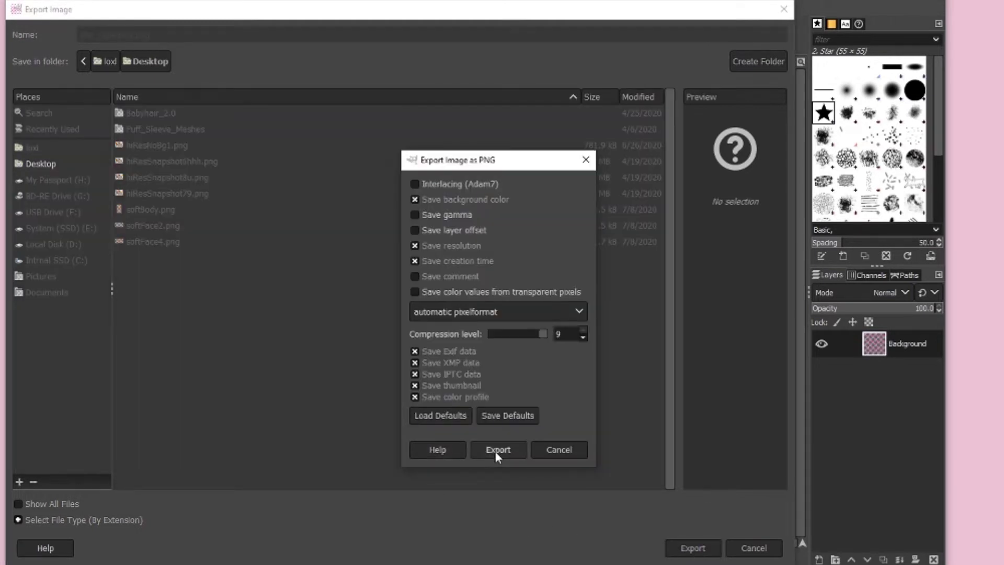
{"action": "left_click", "coordinate": [494, 450]}
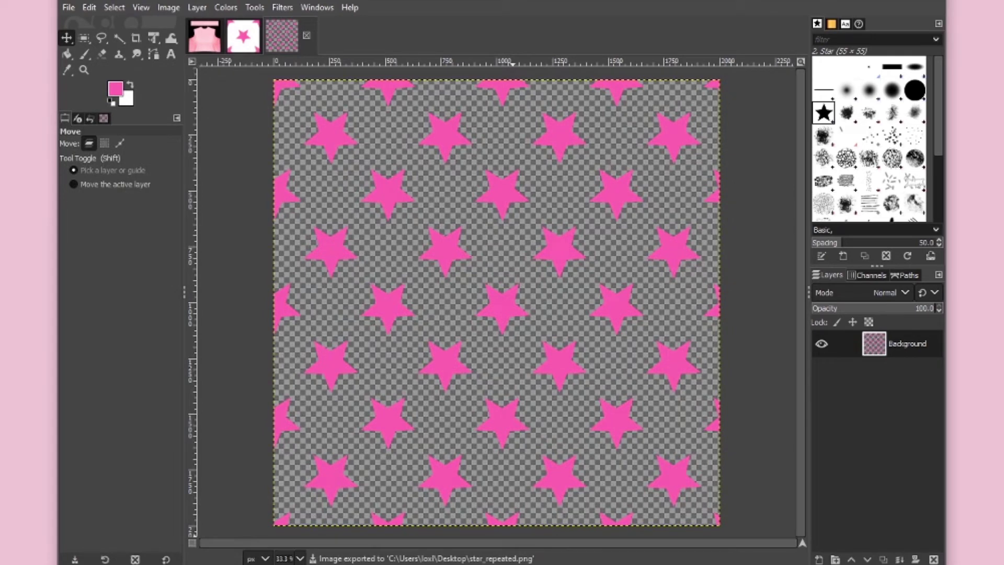
Bring star_repeated from the Pictures folder into the pink1 shirt texture image as a new top layer.
{"action": "key", "text": "r"}
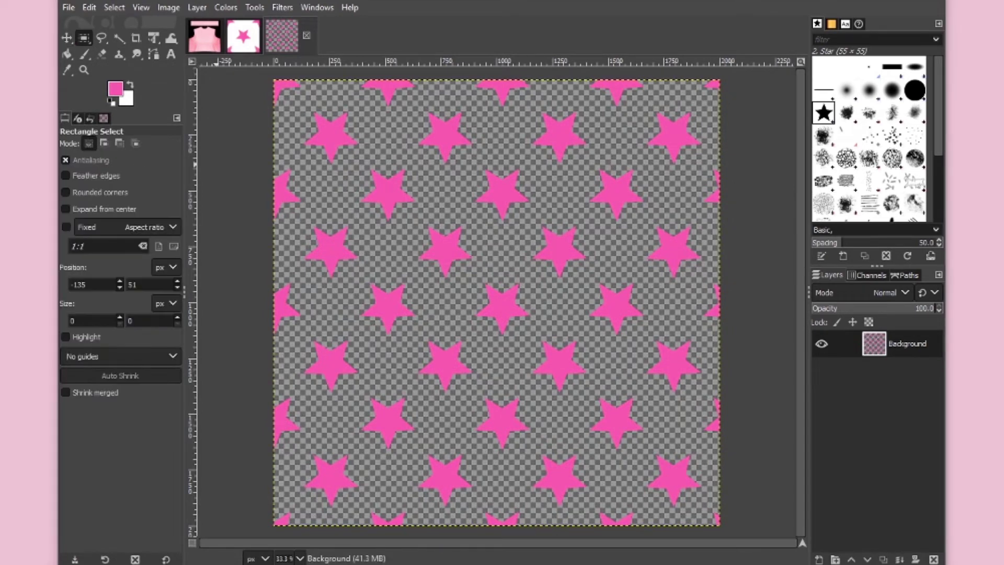
{"action": "left_click", "coordinate": [212, 46]}
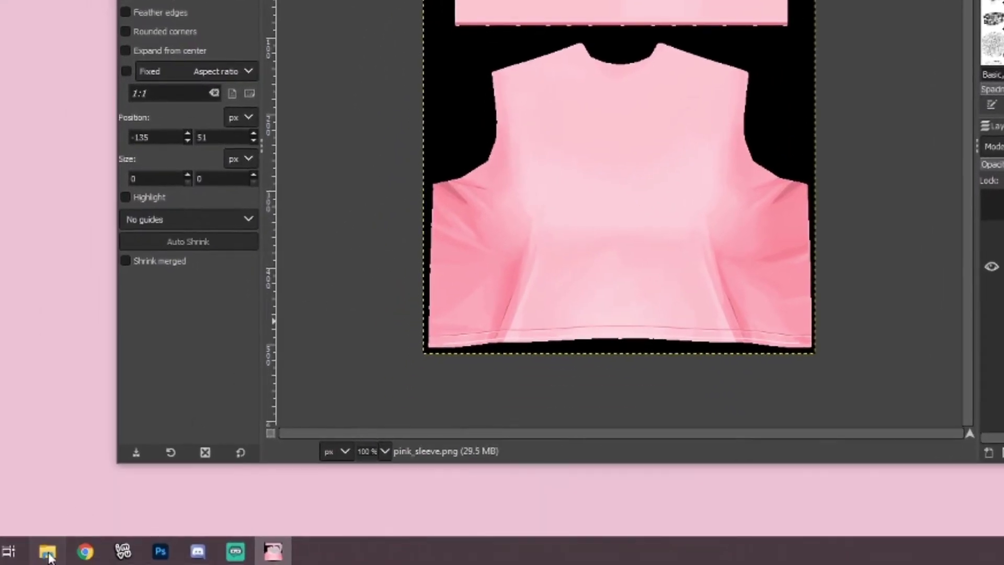
{"action": "left_click", "coordinate": [48, 553]}
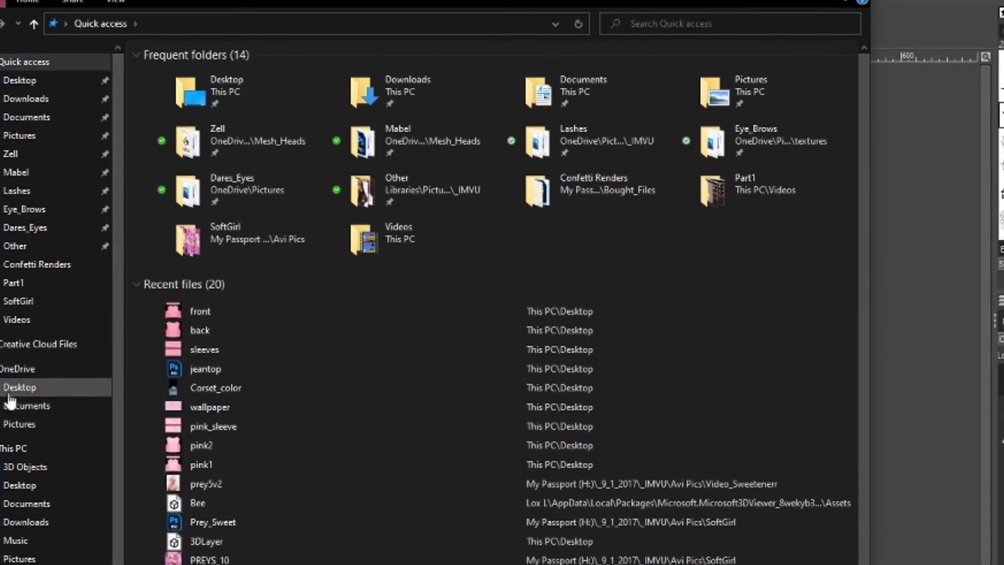
{"action": "left_click", "coordinate": [19, 424]}
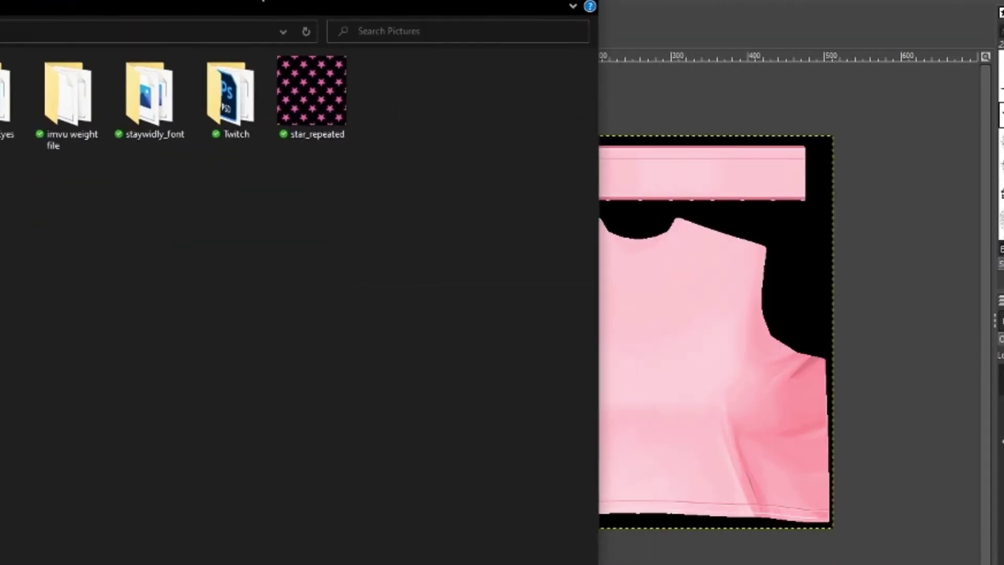
{"action": "left_click_drag", "start_coordinate": [293, 90], "coordinate": [713, 244]}
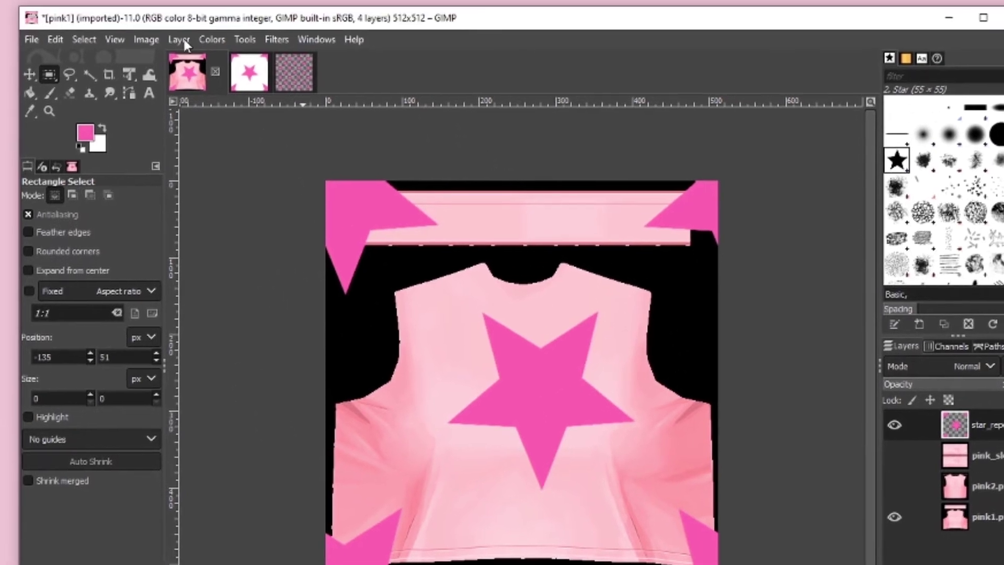
Scale the star_repeated layer to 512 × 512 px.
{"action": "left_click", "coordinate": [180, 41]}
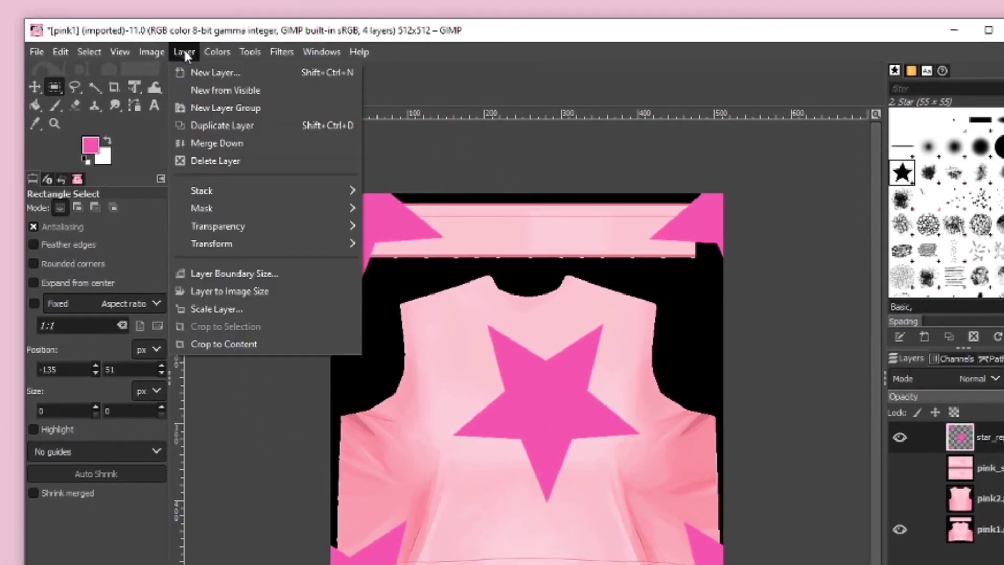
{"action": "left_click", "coordinate": [226, 309]}
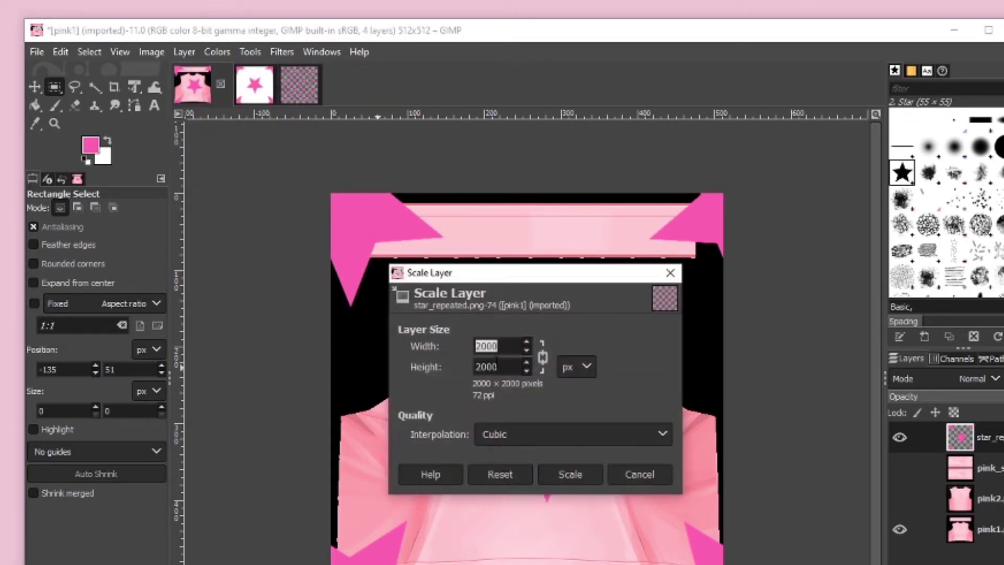
{"action": "type", "text": "512"}
{"action": "key", "text": "Tab"}
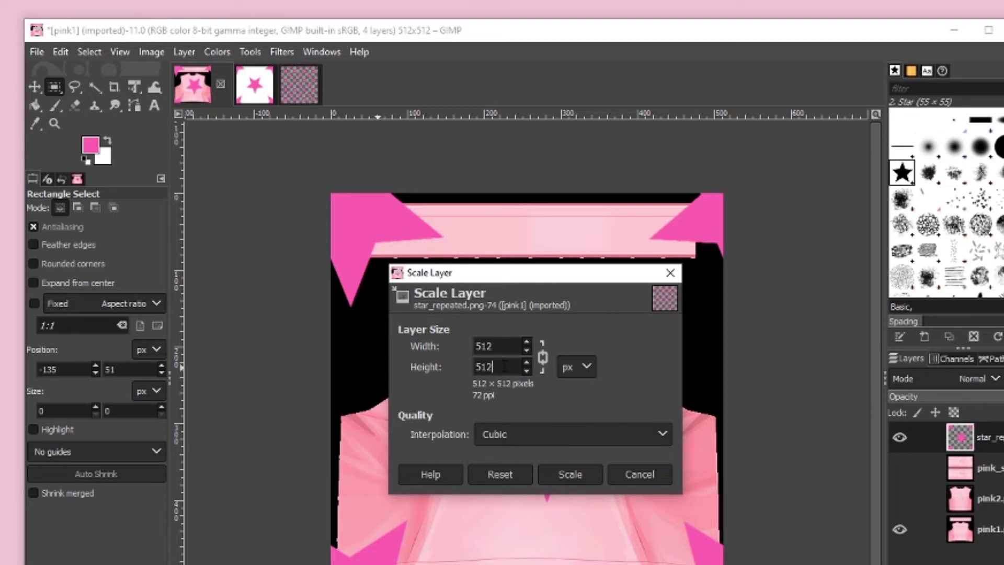
{"action": "left_click", "coordinate": [567, 474]}
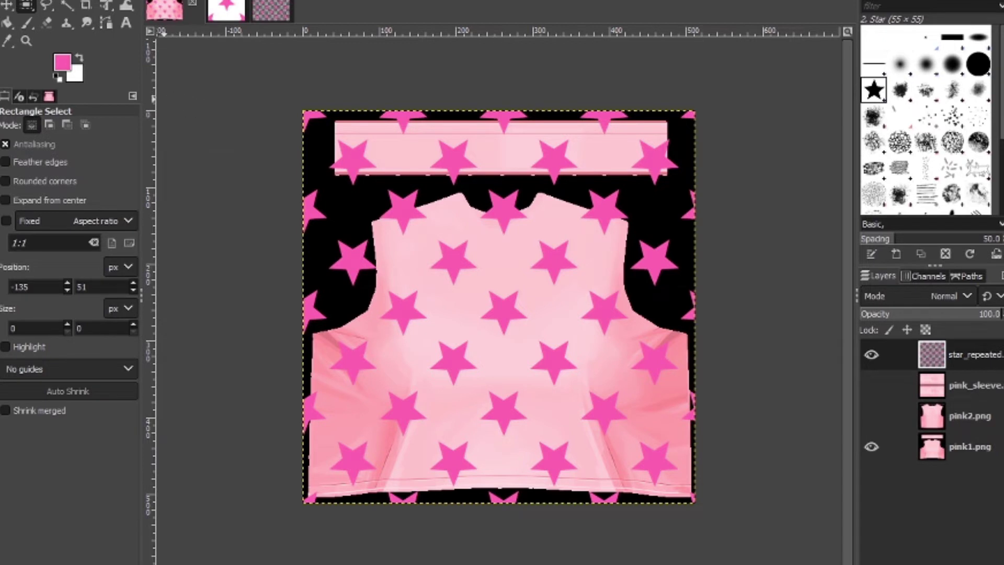
Select the pink_sleeve.png layer and export the starred shirt front to the Pictures folder as front.png.
{"action": "left_click", "coordinate": [973, 385]}
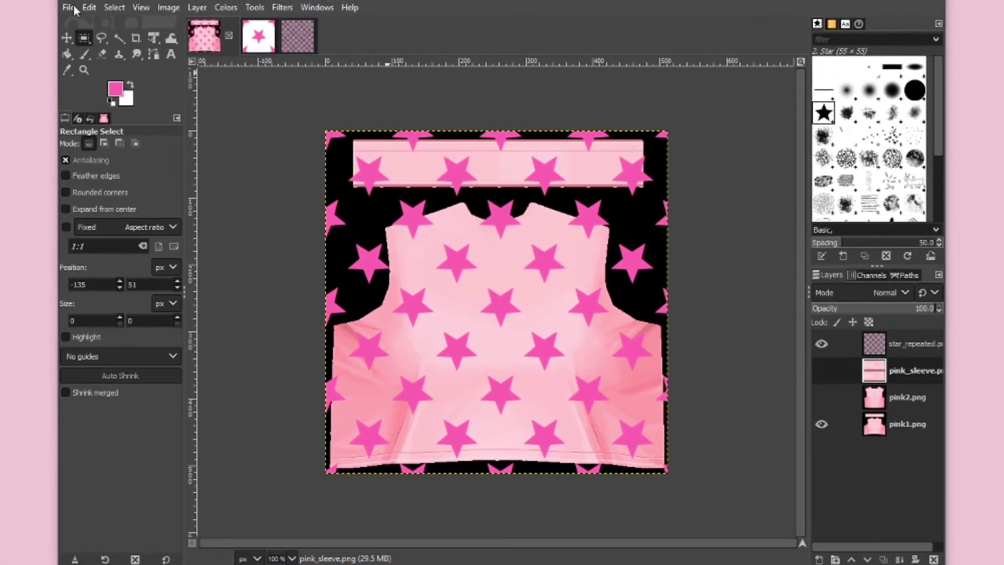
{"action": "left_click", "coordinate": [68, 7]}
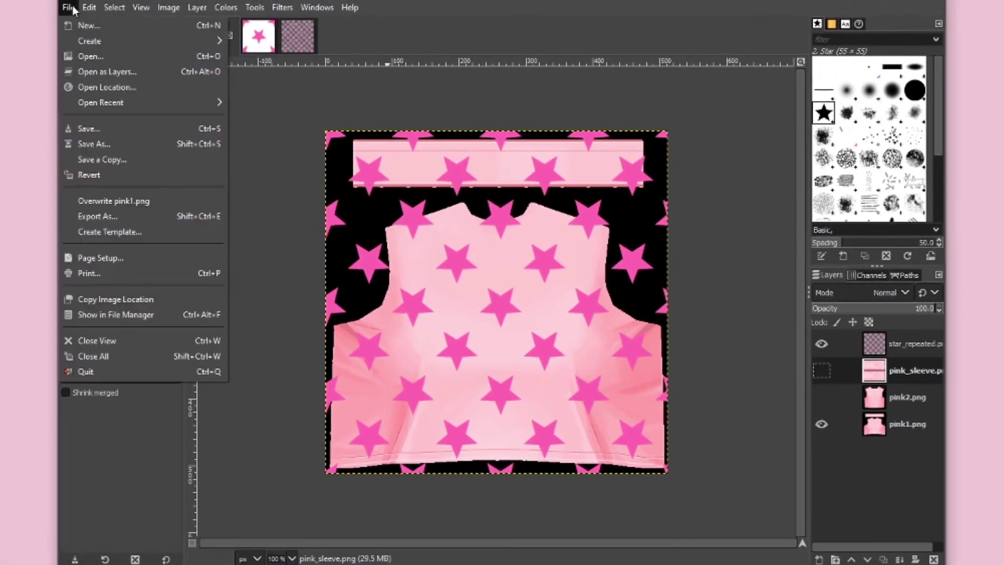
{"action": "left_click", "coordinate": [107, 220]}
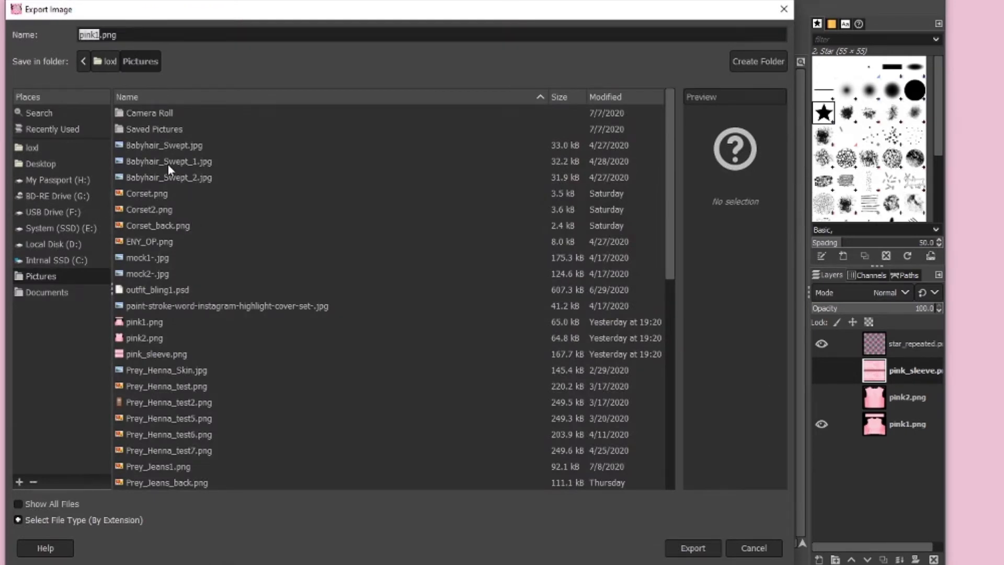
{"action": "type", "text": "front"}
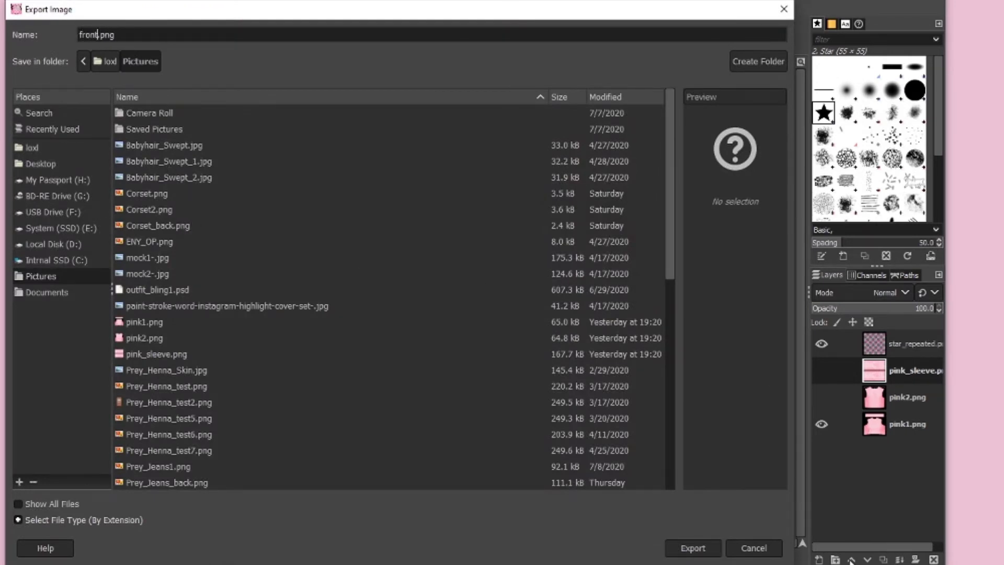
{"action": "left_click", "coordinate": [703, 548]}
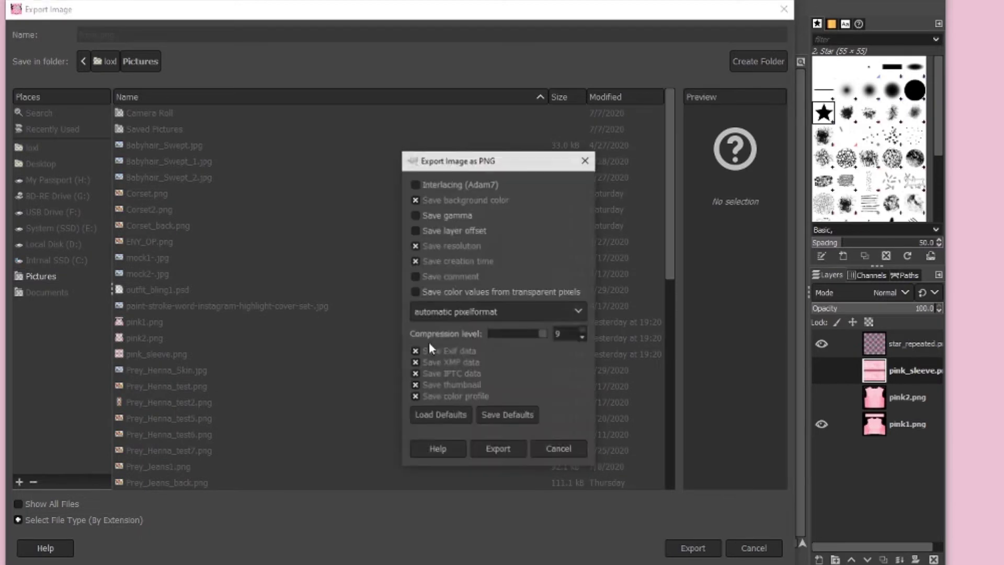
{"action": "left_click", "coordinate": [511, 455]}
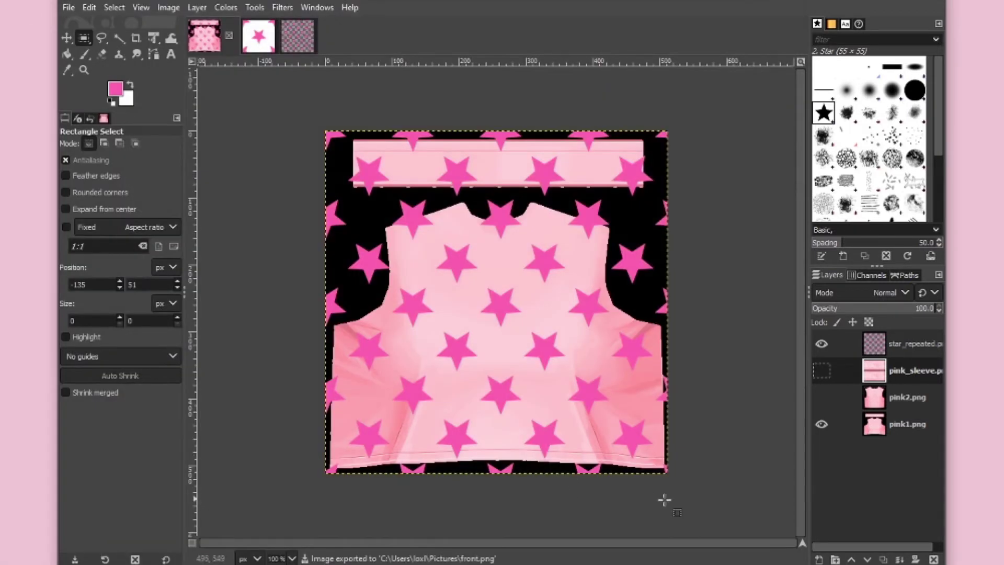
Show the pink2.png layer and export the starred shirt back to the Pictures folder as back.png.
{"action": "left_click", "coordinate": [820, 397]}
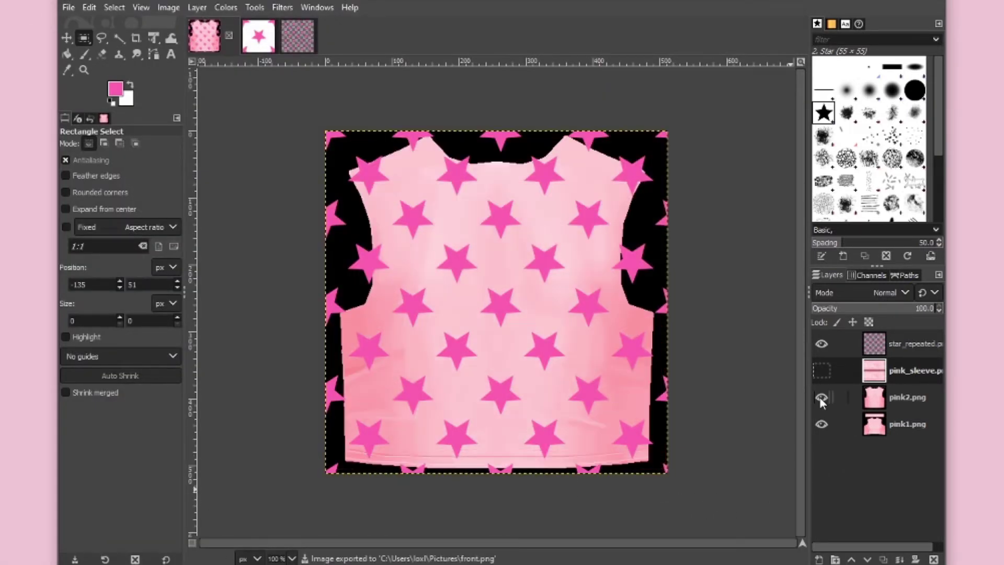
{"action": "left_click", "coordinate": [68, 8]}
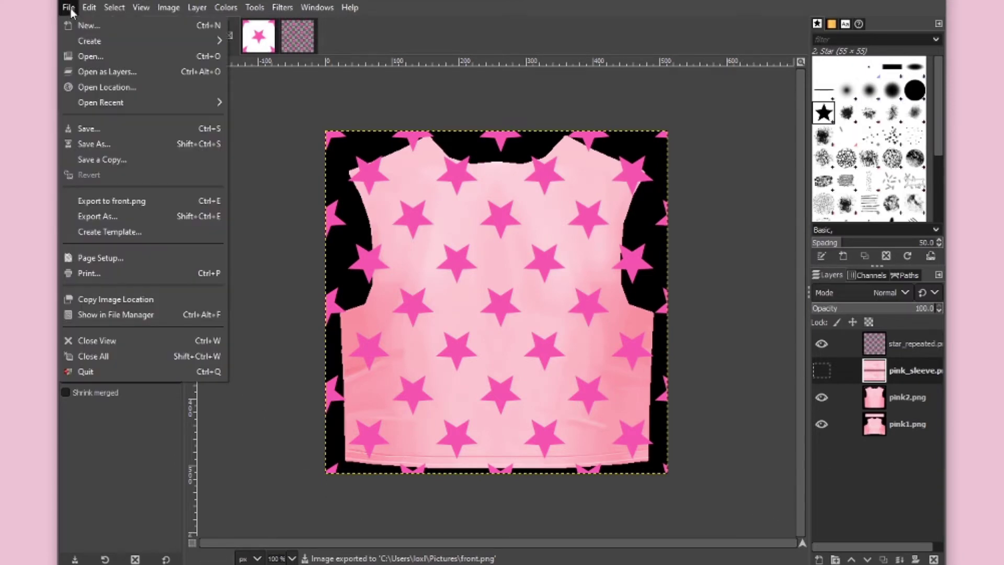
{"action": "left_click", "coordinate": [106, 216]}
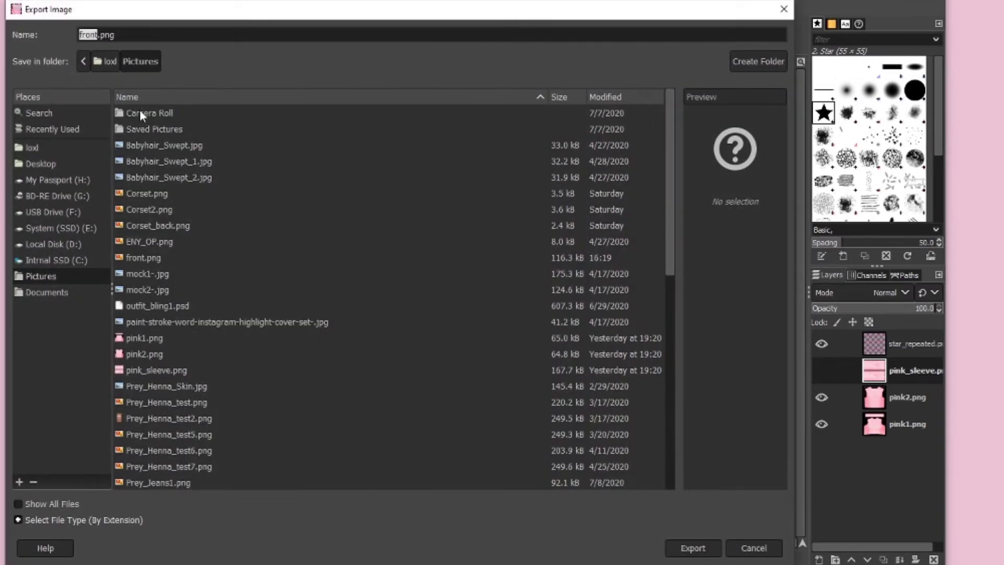
{"action": "type", "text": "back"}
{"action": "left_click", "coordinate": [683, 549]}
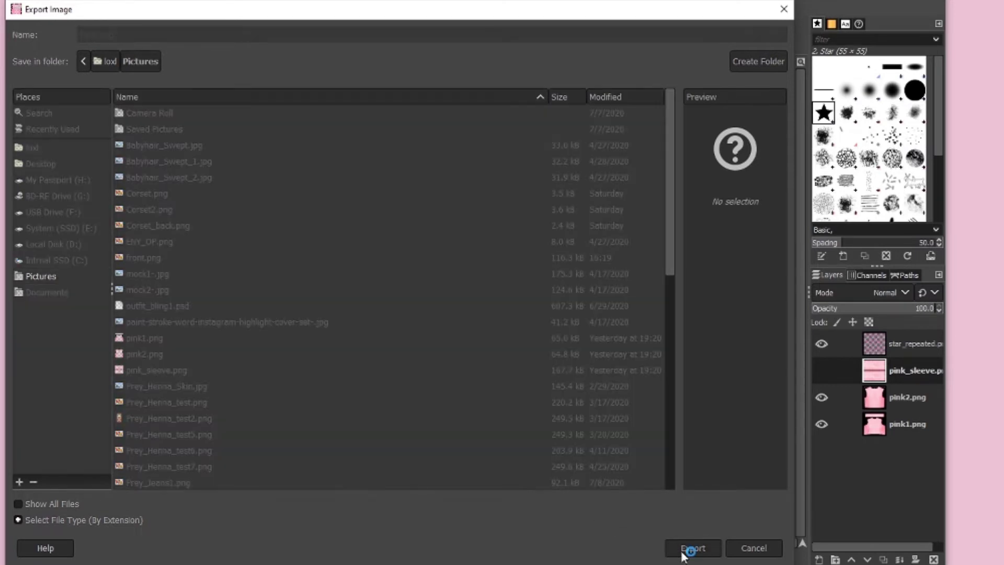
{"action": "left_click", "coordinate": [509, 450]}
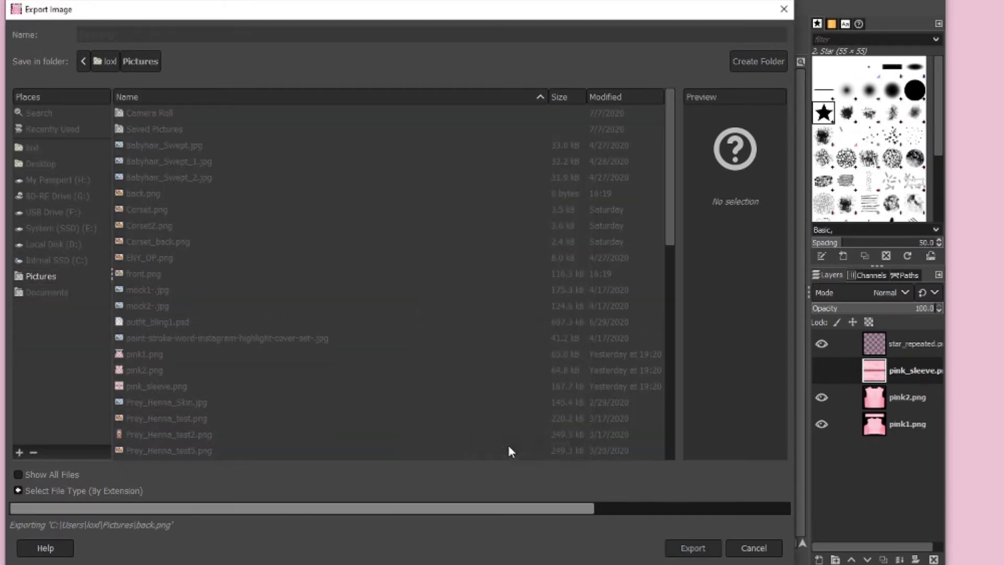
Show the pink_sleeve.png layer and export the starred sleeves to the Pictures folder as sleeves.png.
{"action": "left_click", "coordinate": [821, 370]}
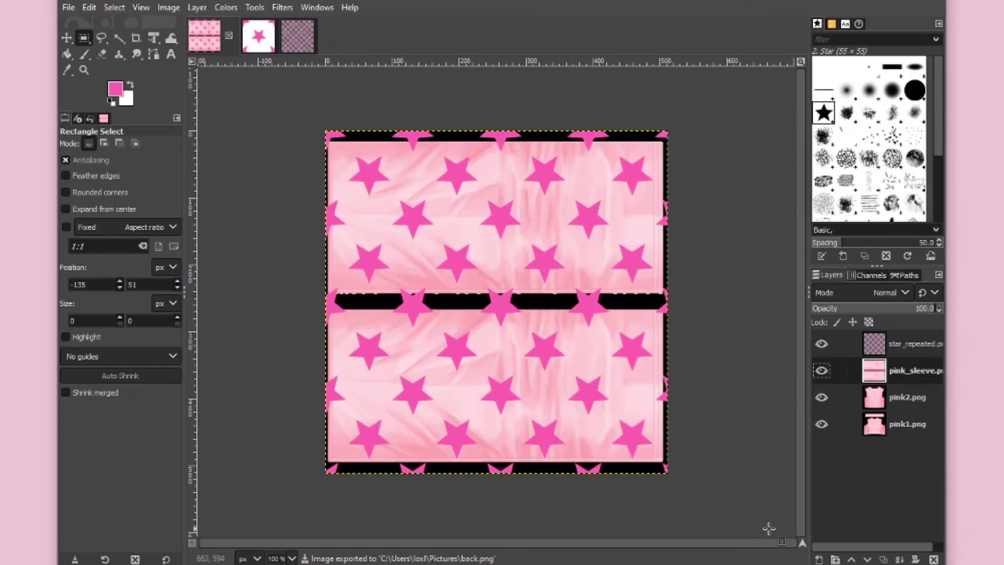
{"action": "left_click", "coordinate": [68, 7]}
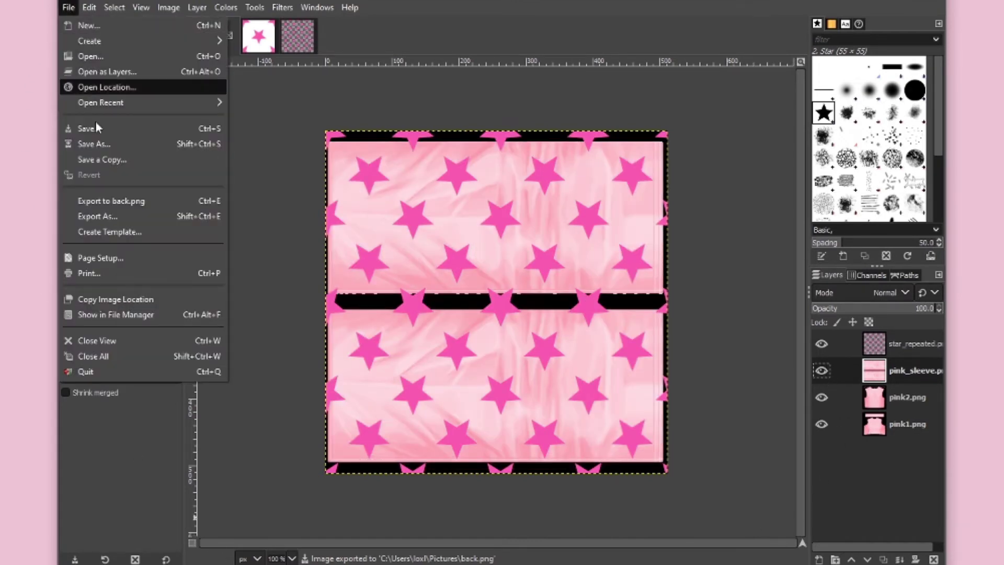
{"action": "left_click", "coordinate": [117, 218]}
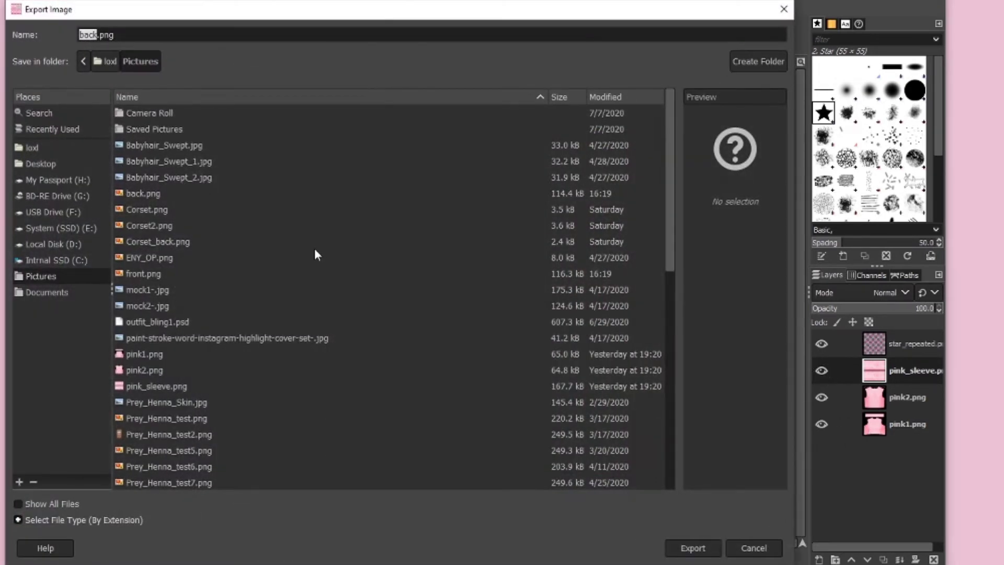
{"action": "type", "text": "sleeves"}
{"action": "left_click", "coordinate": [714, 549]}
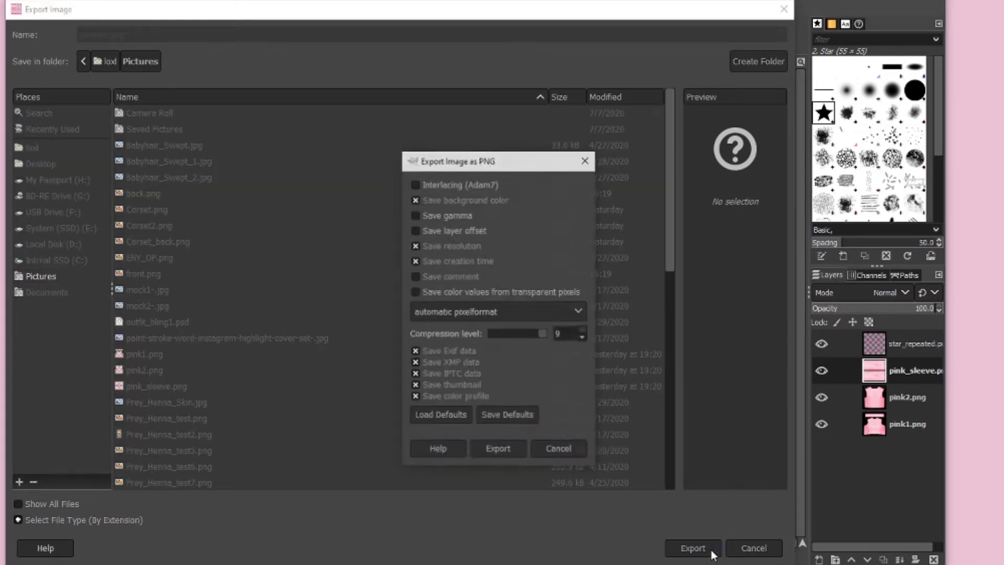
{"action": "left_click", "coordinate": [491, 453]}
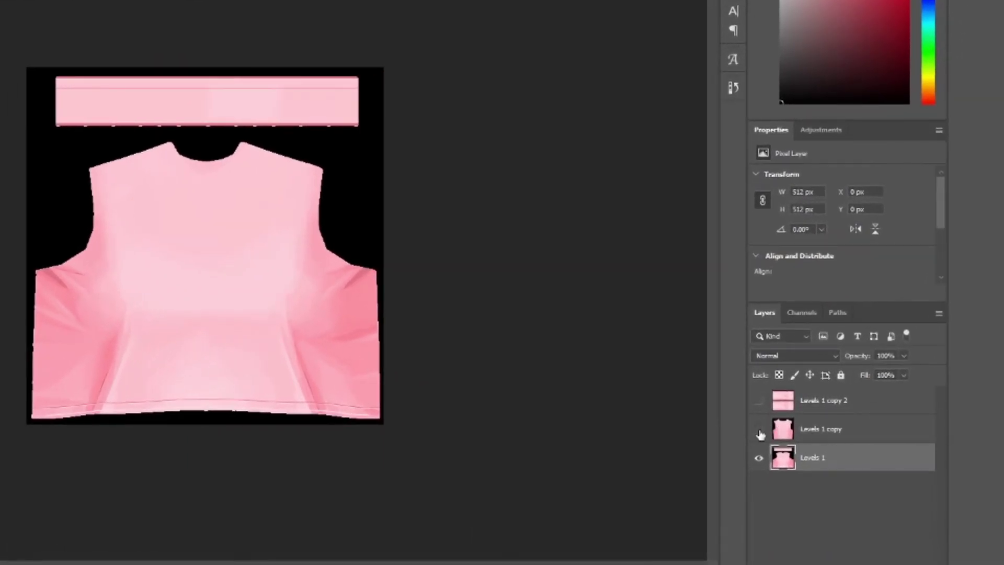
In Photoshop, preview the shirt back and sleeve textures by showing and hiding the Levels 1 copy and Levels 1 copy 2 layers.
{"action": "left_click", "coordinate": [758, 429]}
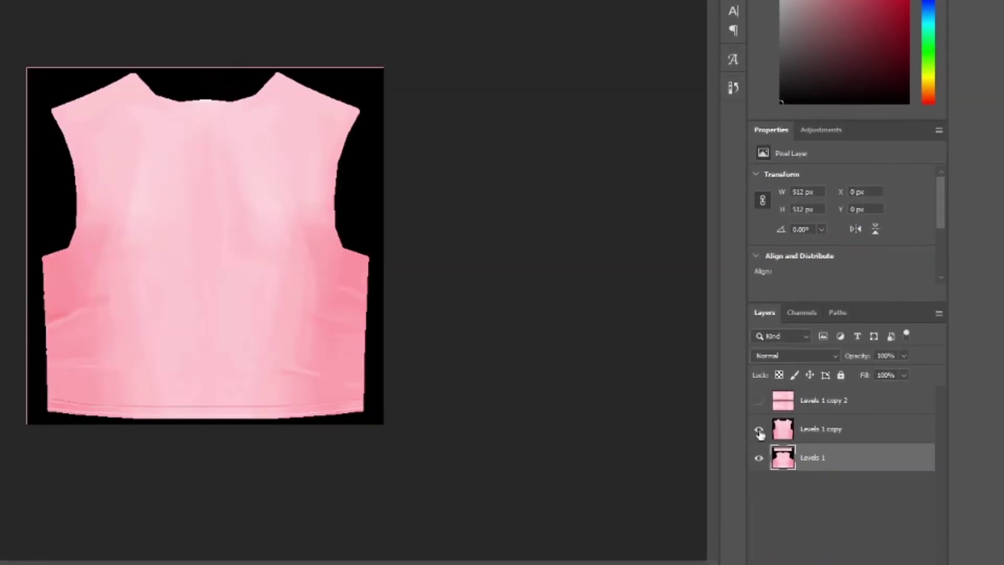
{"action": "left_click", "coordinate": [759, 401]}
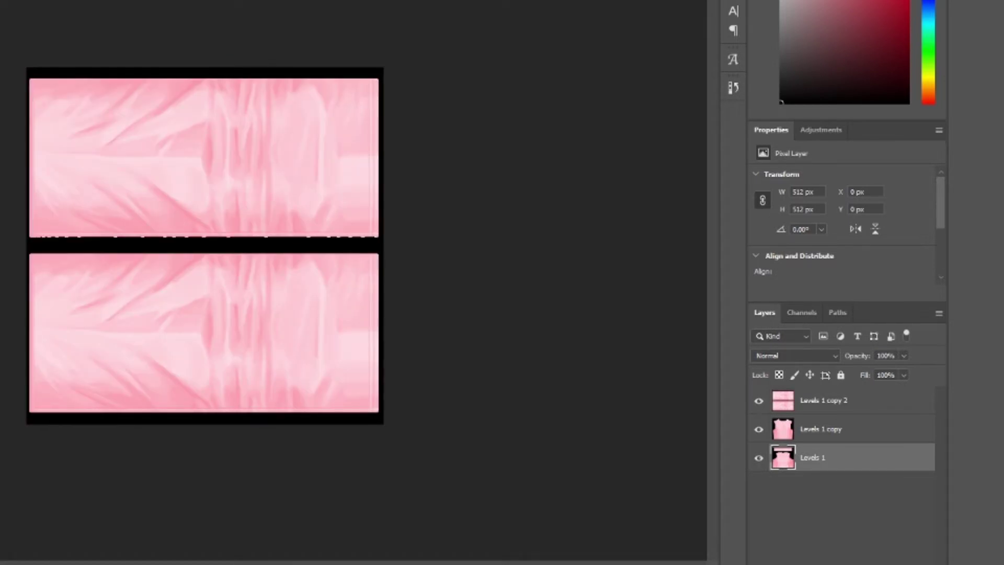
{"action": "left_click", "coordinate": [758, 403]}
{"action": "left_click", "coordinate": [759, 430]}
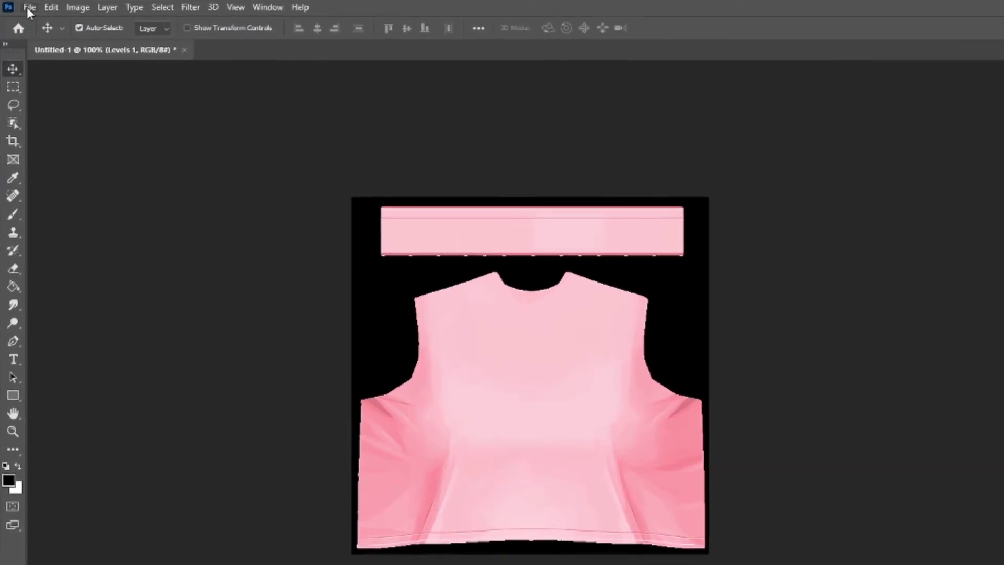
Create a new 200 × 200 px RGB document at 72 pixels/inch with a white background.
{"action": "left_click", "coordinate": [23, 7]}
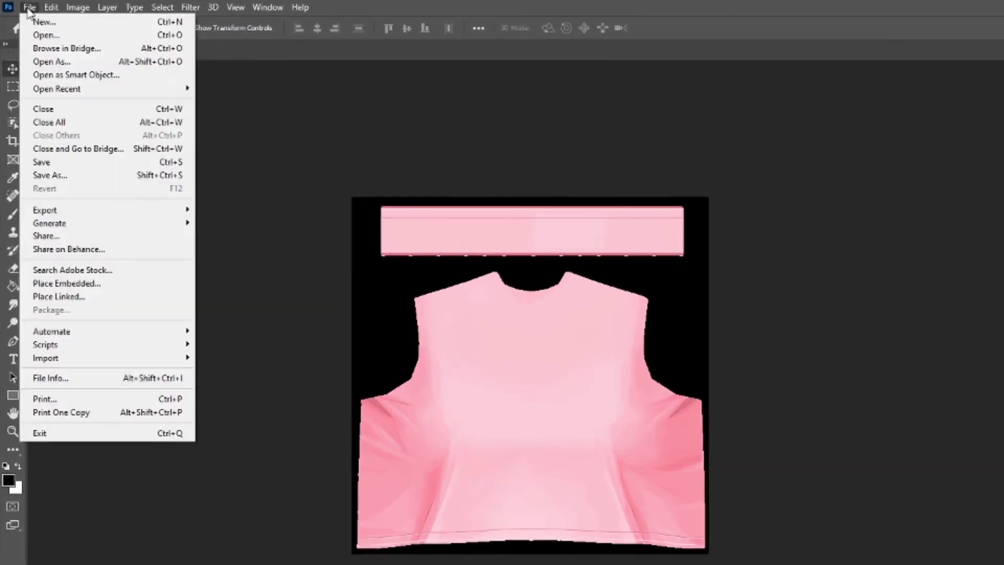
{"action": "left_click", "coordinate": [38, 23]}
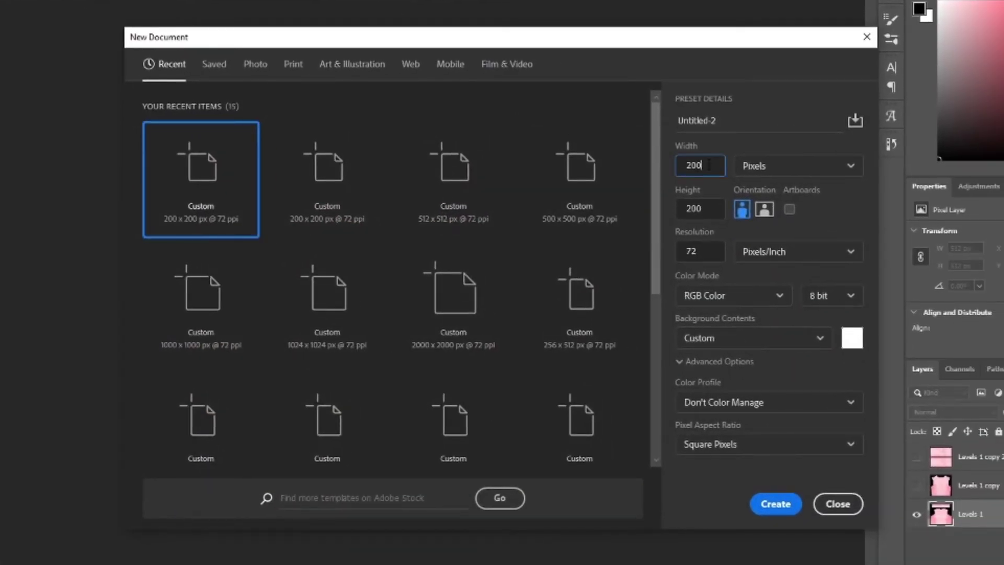
{"action": "left_click", "coordinate": [709, 209]}
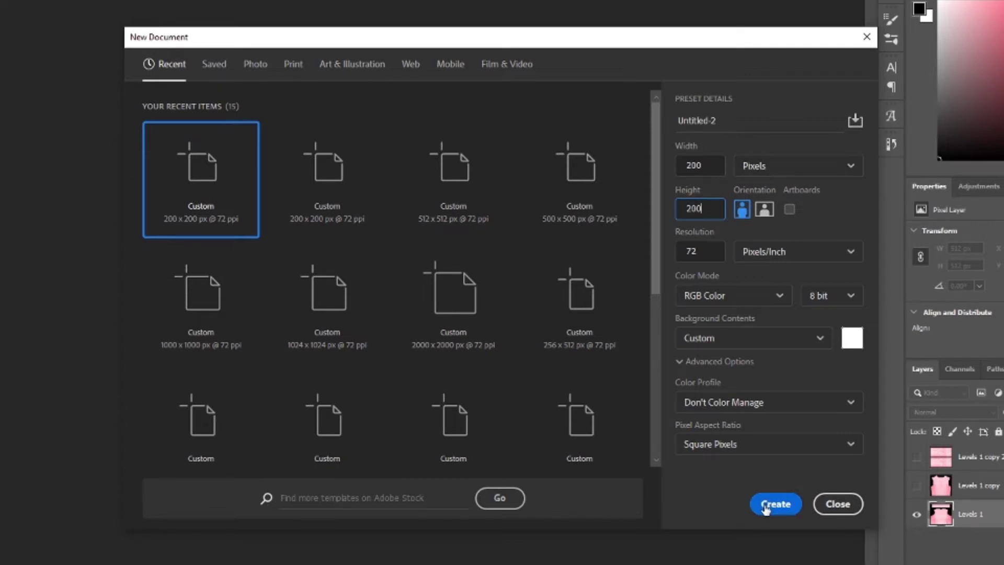
{"action": "left_click", "coordinate": [765, 505]}
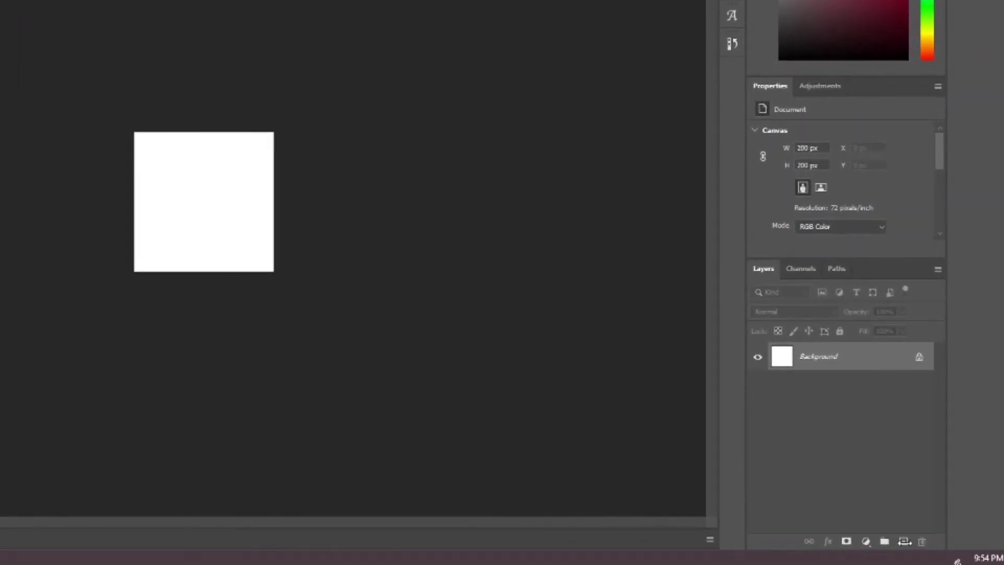
Add a new layer above the Background and name it pattern.
{"action": "left_click", "coordinate": [904, 542]}
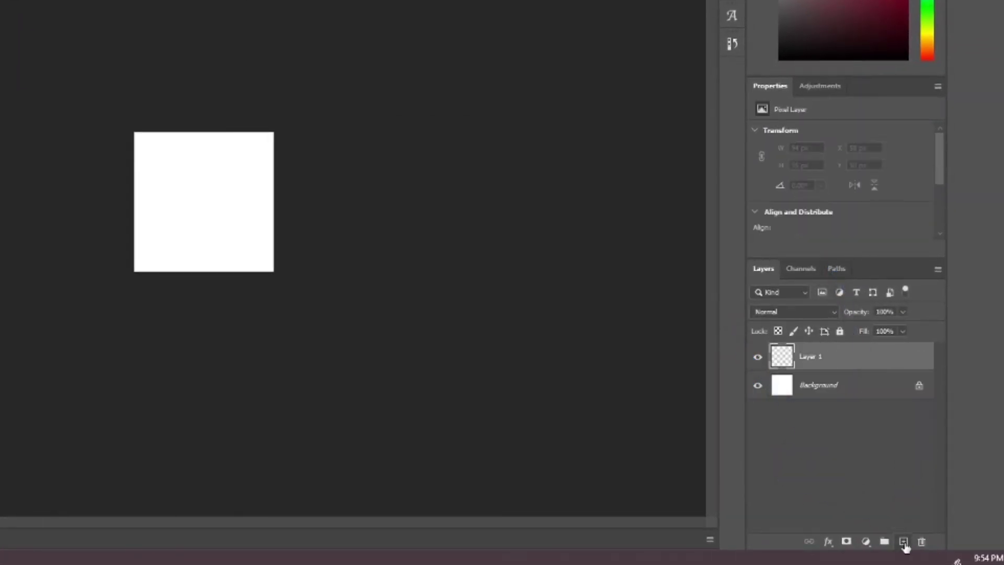
{"action": "double_click", "coordinate": [811, 358]}
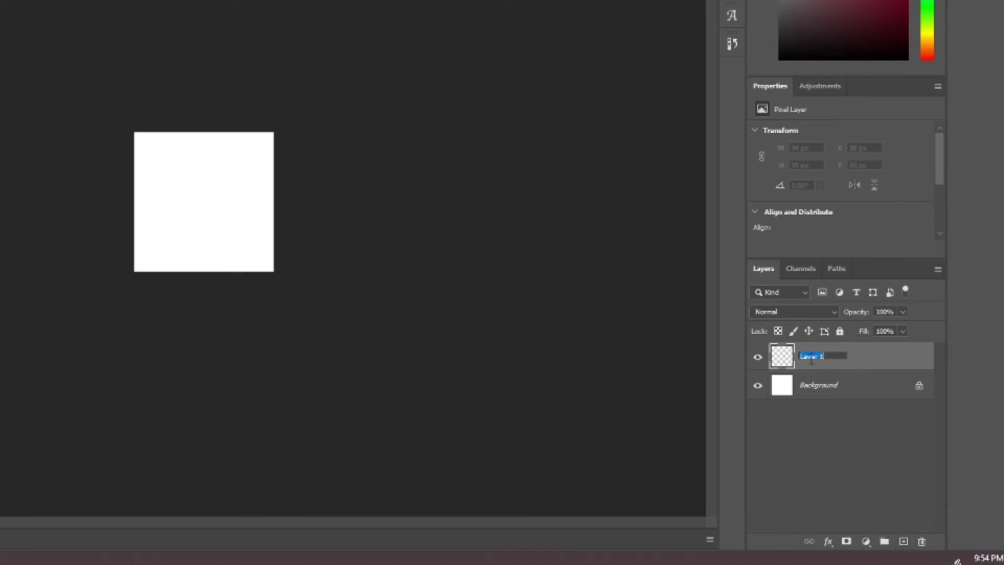
{"action": "type", "text": "sattern"}
{"action": "key", "text": "Return"}
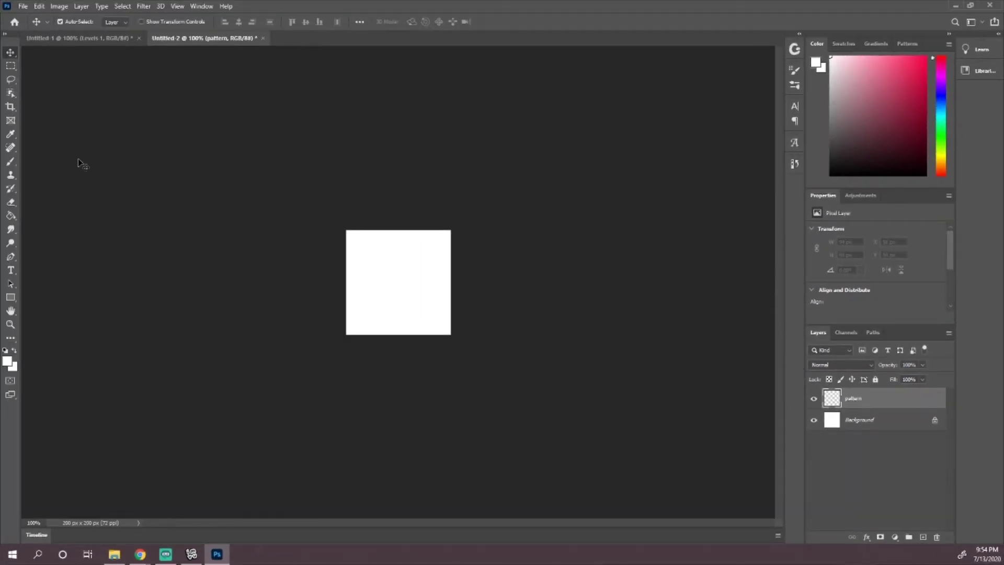
Stamp one pink star about 129 × 123 px in the middle of the pattern layer with the star-shaped Brush.
{"action": "left_click", "coordinate": [9, 162]}
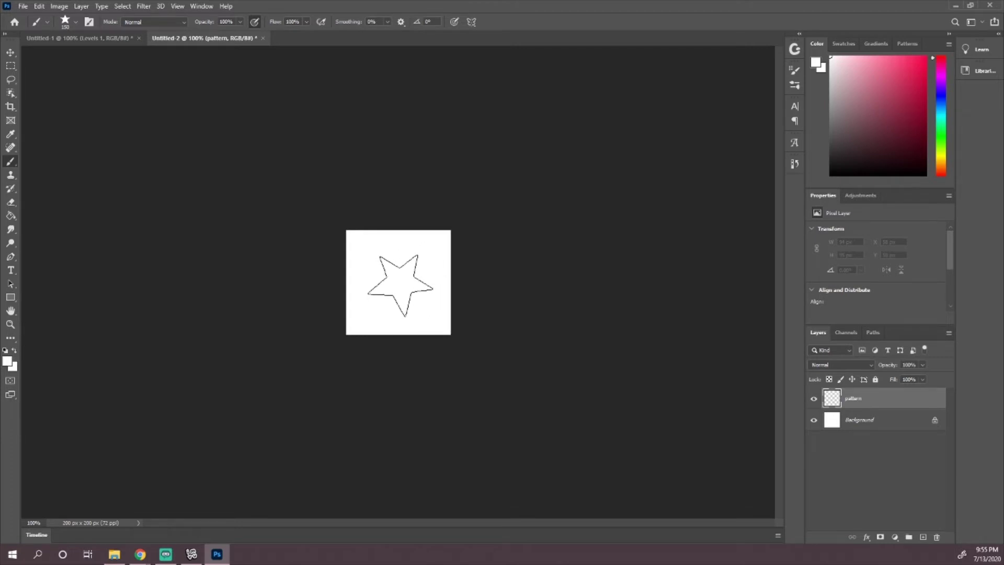
{"action": "left_click", "coordinate": [900, 55]}
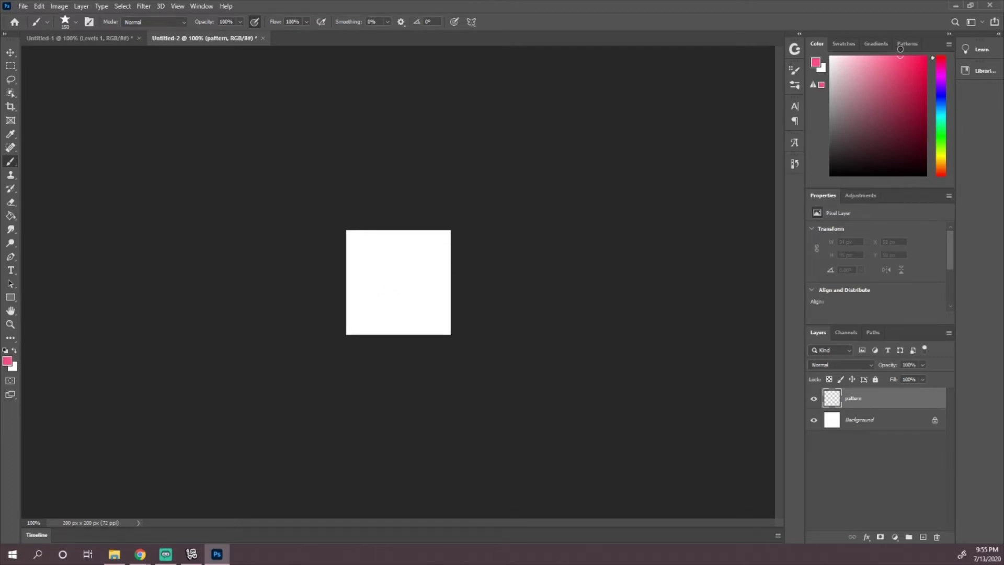
{"action": "left_click", "coordinate": [889, 56]}
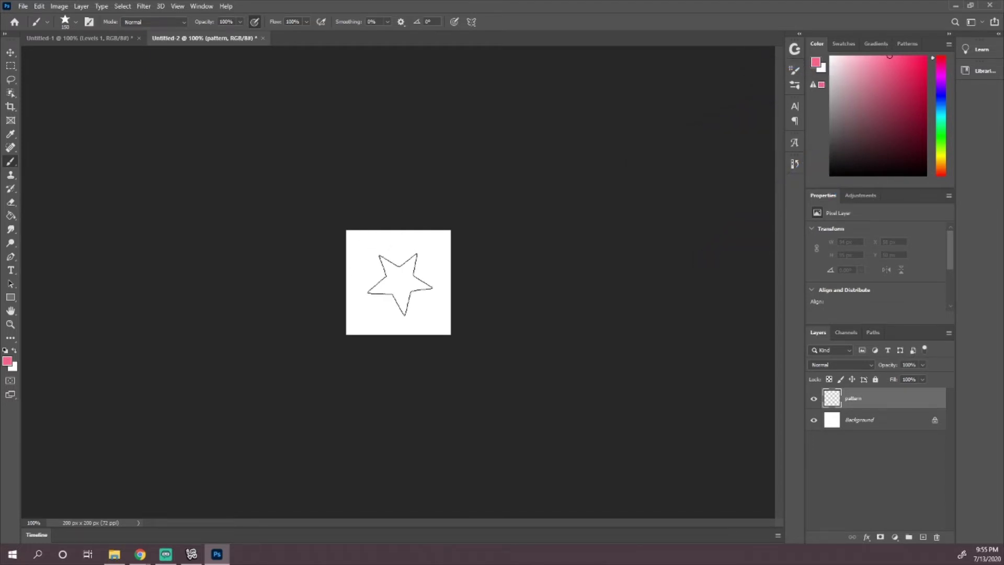
{"action": "left_click", "coordinate": [400, 286]}
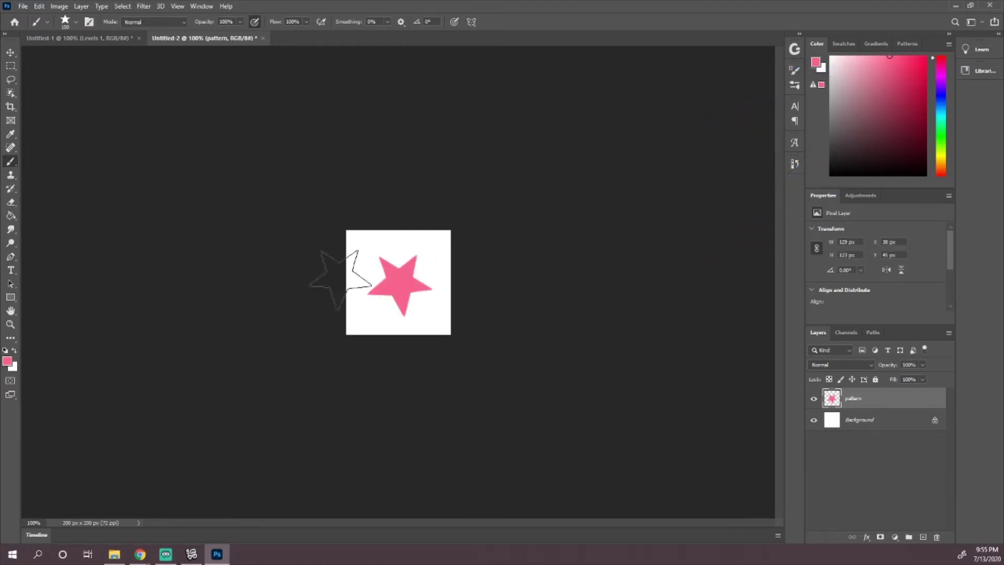
{"action": "key", "text": "v"}
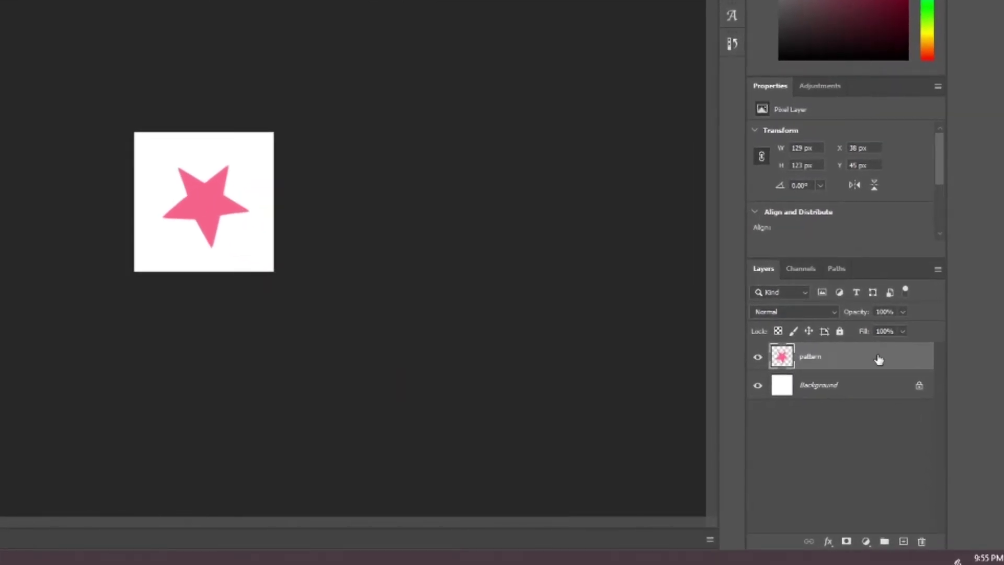
Duplicate the pattern layer and check both star layers by switching their visibility off and on.
{"action": "left_click_drag", "start_coordinate": [891, 355], "coordinate": [905, 542]}
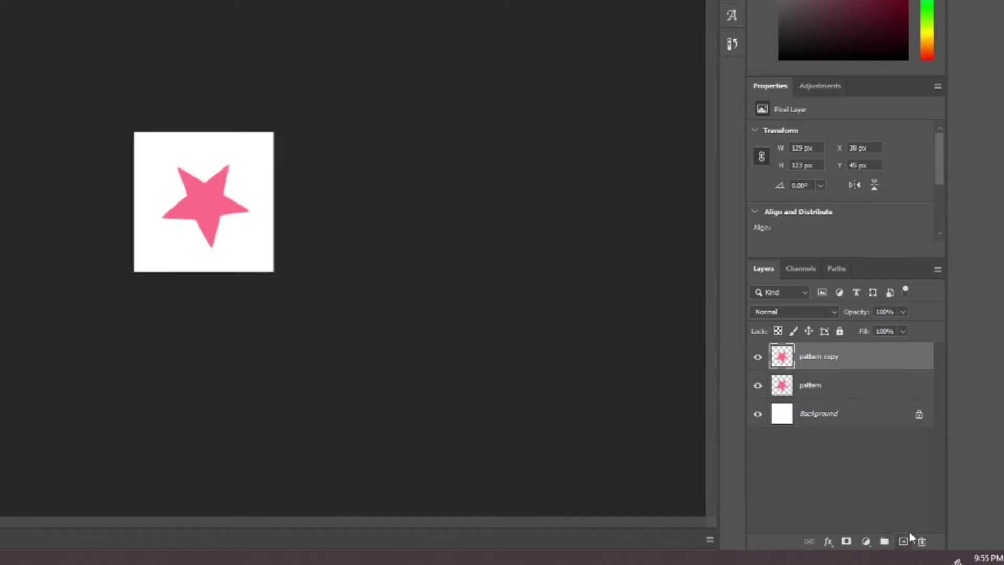
{"action": "left_click", "coordinate": [756, 358]}
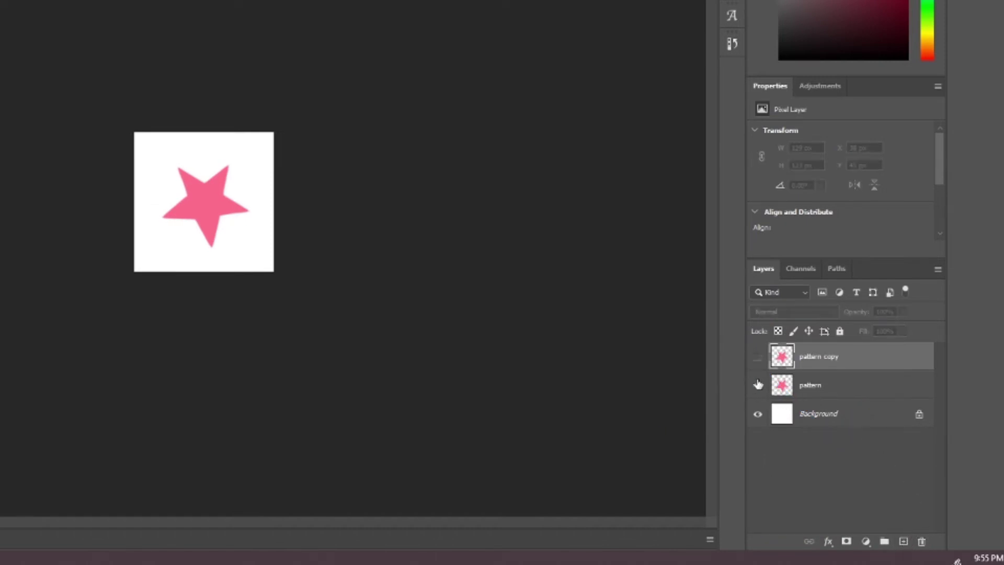
{"action": "left_click", "coordinate": [757, 385]}
{"action": "left_click", "coordinate": [757, 386]}
{"action": "left_click", "coordinate": [757, 357]}
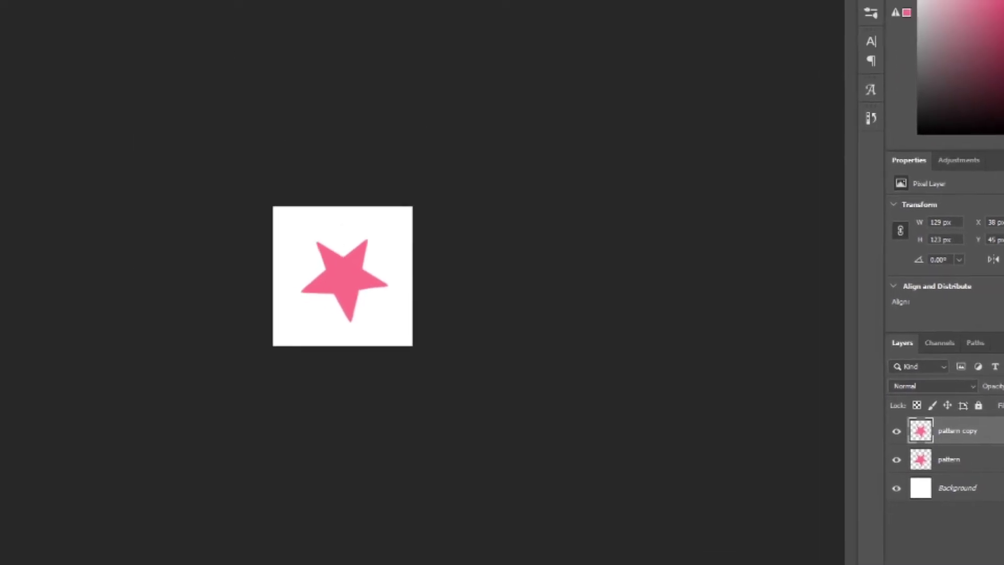
Apply the Offset filter to the pattern copy layer with 100 px horizontal, 100 px vertical and Wrap Around.
{"action": "left_click", "coordinate": [192, 10]}
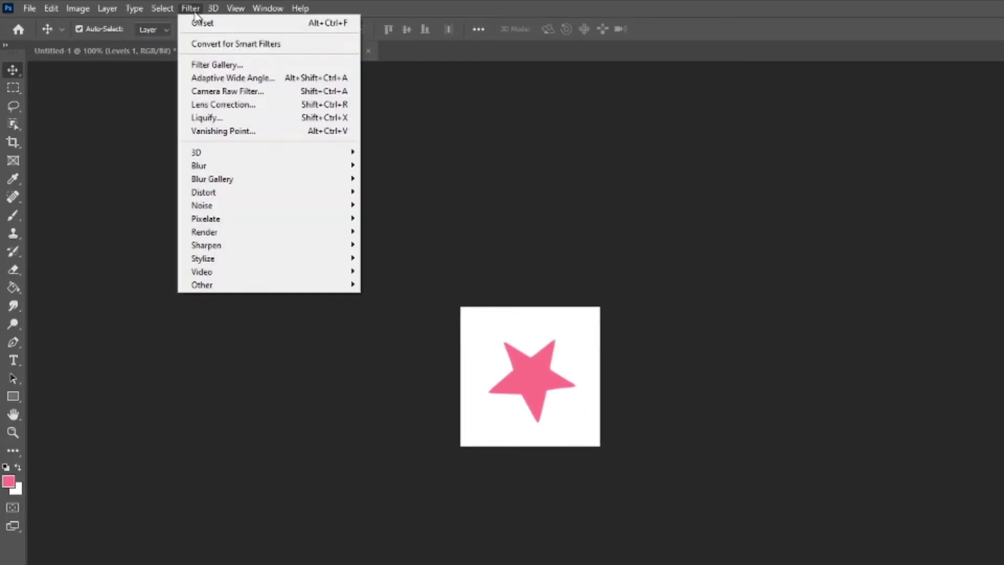
{"action": "mouse_move", "coordinate": [256, 282]}
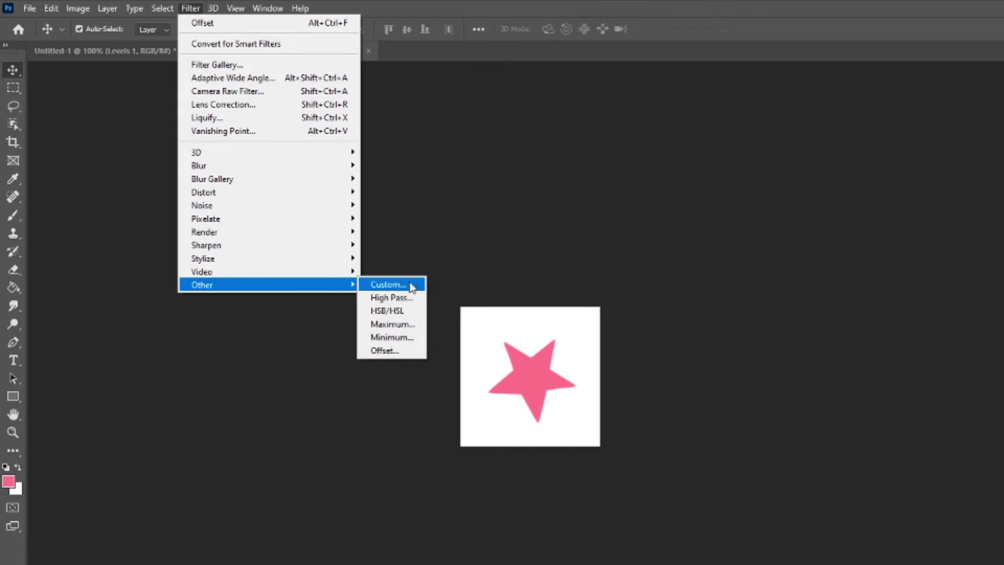
{"action": "left_click", "coordinate": [406, 352]}
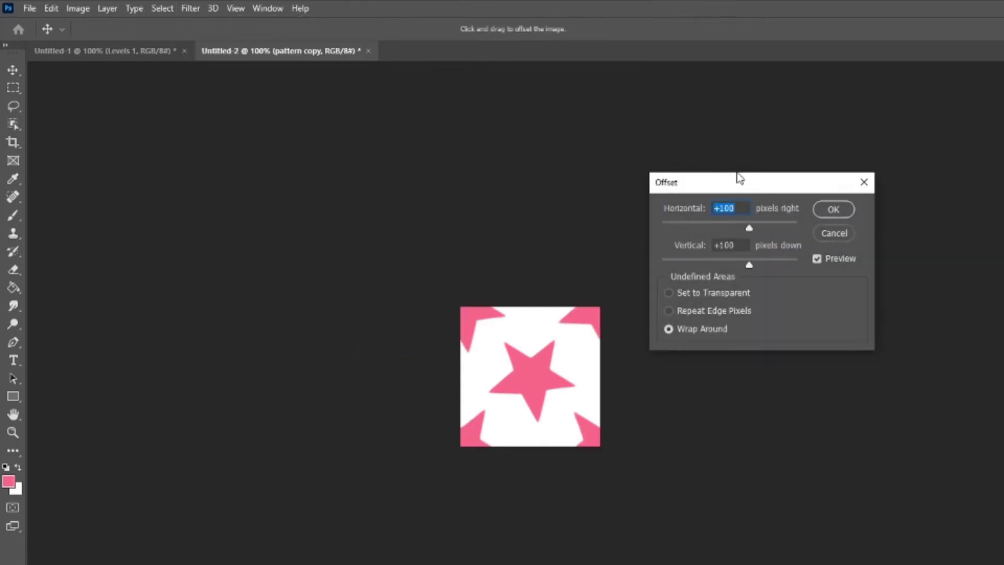
{"action": "mouse_move", "coordinate": [750, 228]}
{"action": "left_mouse_down"}
{"action": "mouse_move", "coordinate": [763, 227]}
{"action": "mouse_move", "coordinate": [746, 226]}
{"action": "mouse_move", "coordinate": [754, 227]}
{"action": "left_mouse_up"}
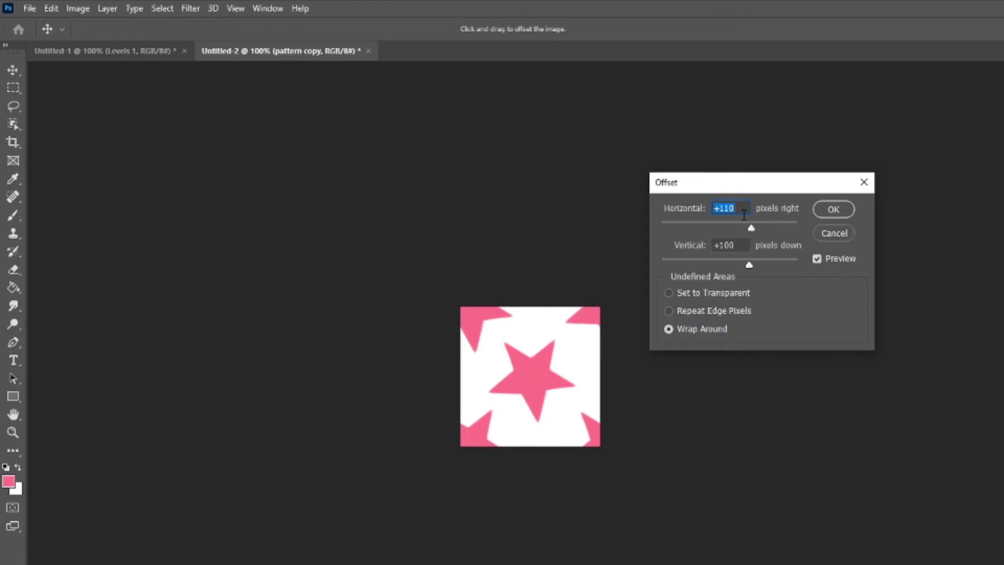
{"action": "type", "text": "100"}
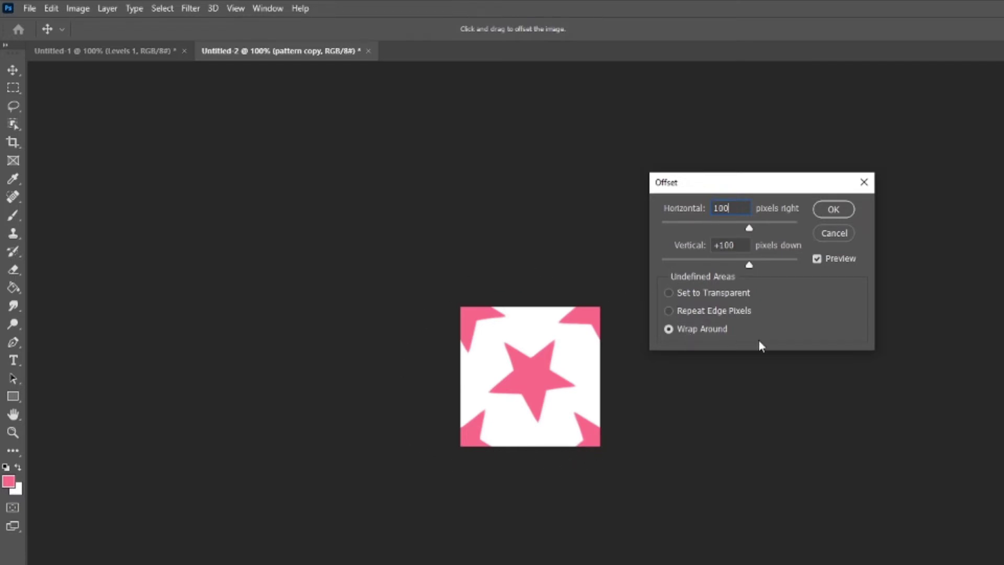
{"action": "left_click", "coordinate": [836, 212]}
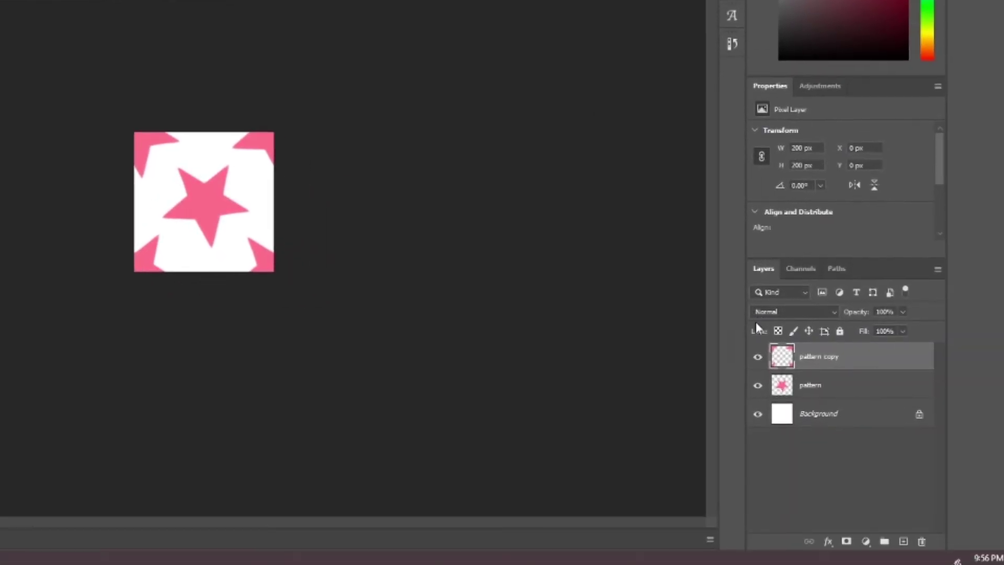
Compare the corner stars with the center star by hiding and showing the pattern copy and pattern layers.
{"action": "left_click", "coordinate": [755, 356]}
{"action": "left_click", "coordinate": [755, 356]}
{"action": "left_click", "coordinate": [755, 386]}
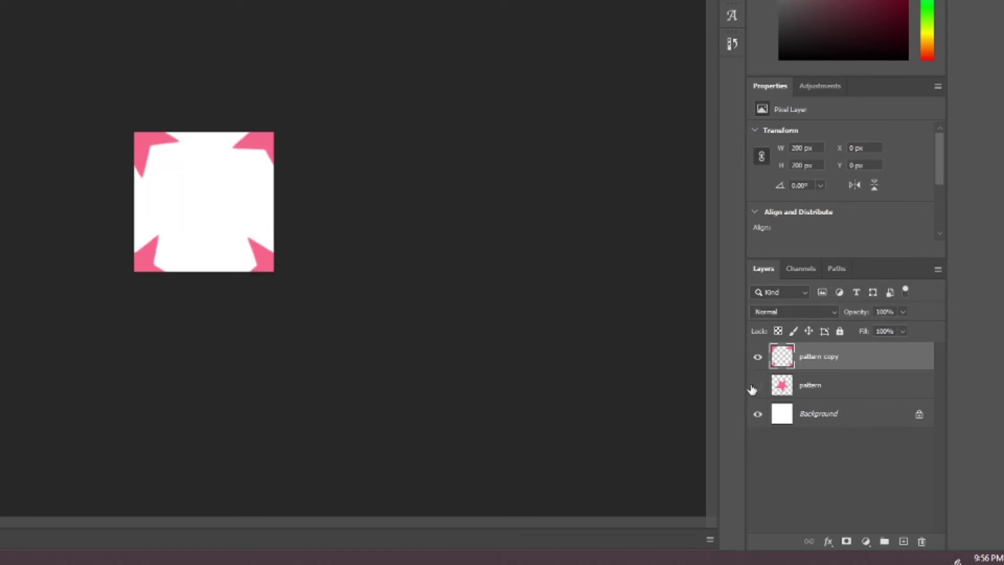
{"action": "left_click", "coordinate": [755, 385]}
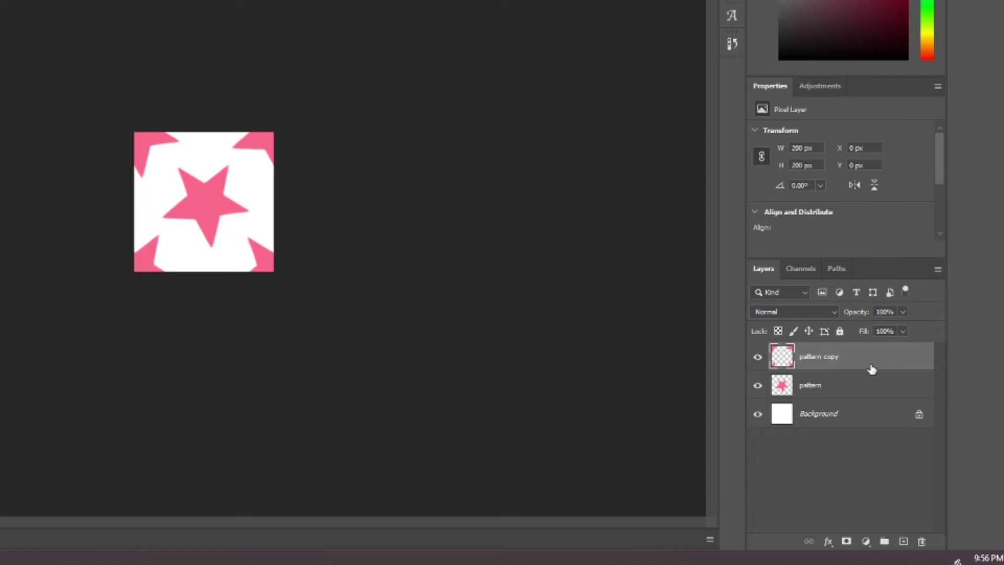
{"action": "left_click", "coordinate": [757, 357]}
{"action": "left_click", "coordinate": [757, 357]}
{"action": "left_click", "coordinate": [757, 385]}
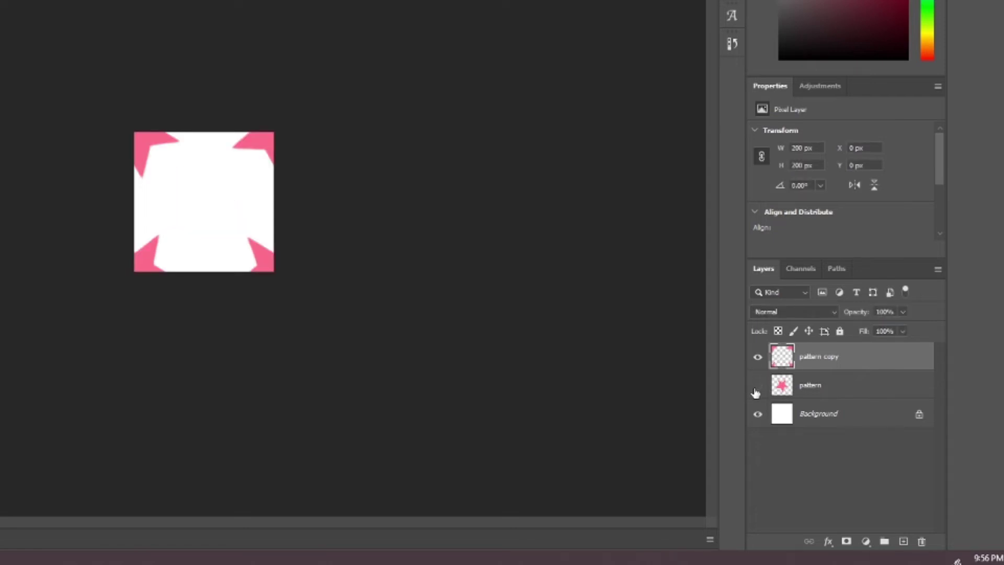
{"action": "left_click", "coordinate": [757, 386]}
{"action": "left_click", "coordinate": [757, 357]}
{"action": "left_click_drag", "start_coordinate": [758, 387], "coordinate": [758, 361]}
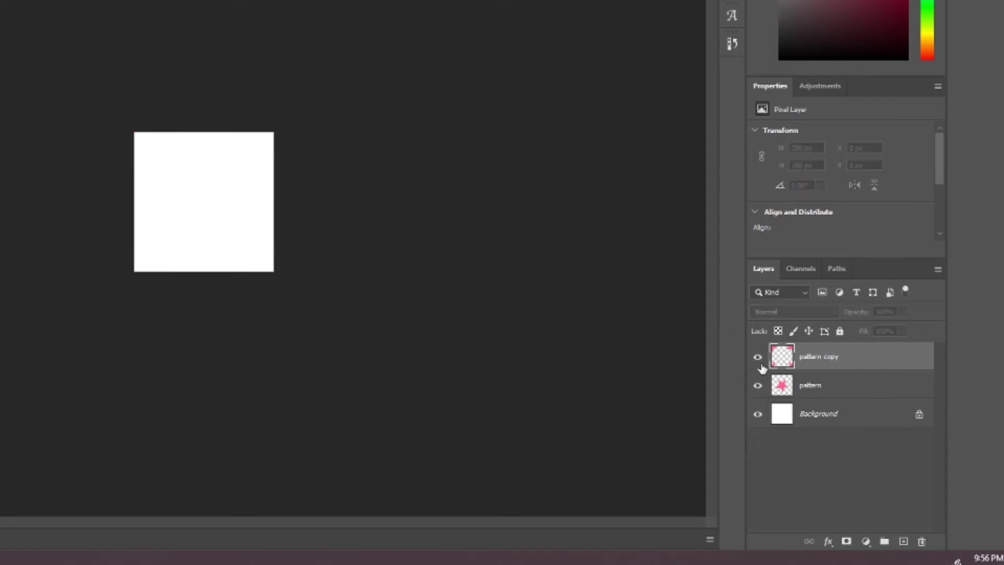
Merge the pattern copy layer down into the pattern layer and check the result by toggling its visibility.
{"action": "right_click", "coordinate": [866, 359]}
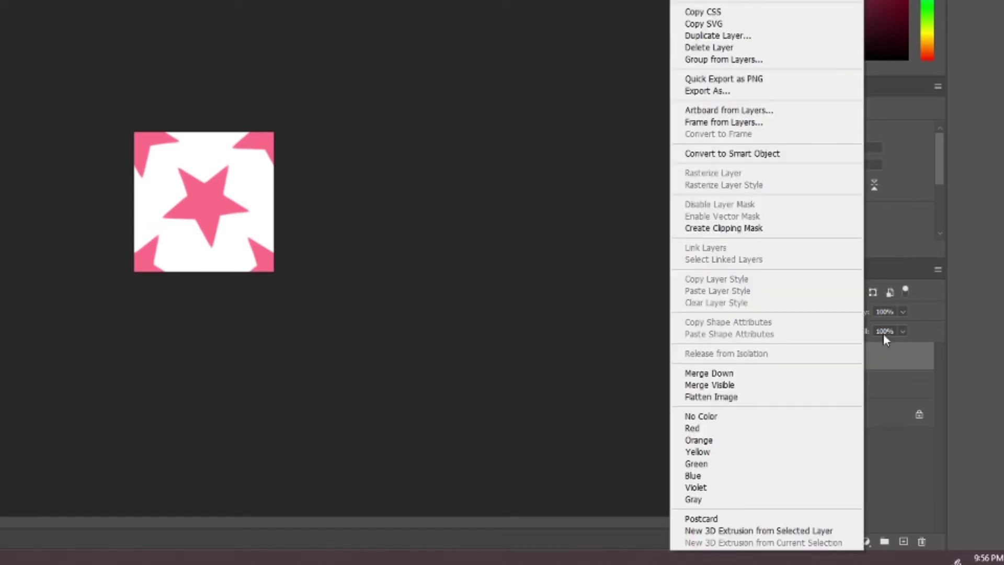
{"action": "left_click", "coordinate": [729, 373]}
{"action": "left_click", "coordinate": [757, 358]}
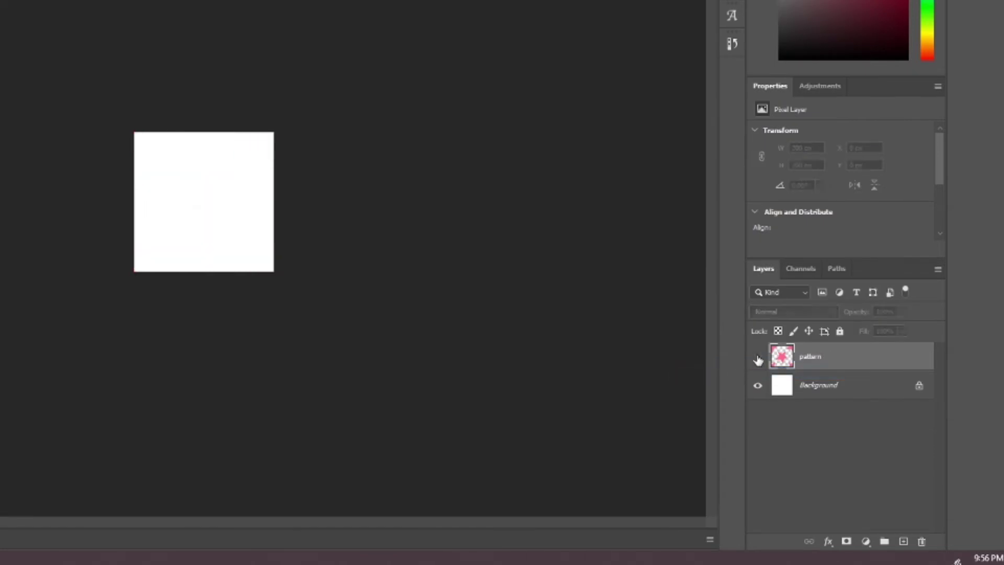
{"action": "left_click", "coordinate": [757, 358]}
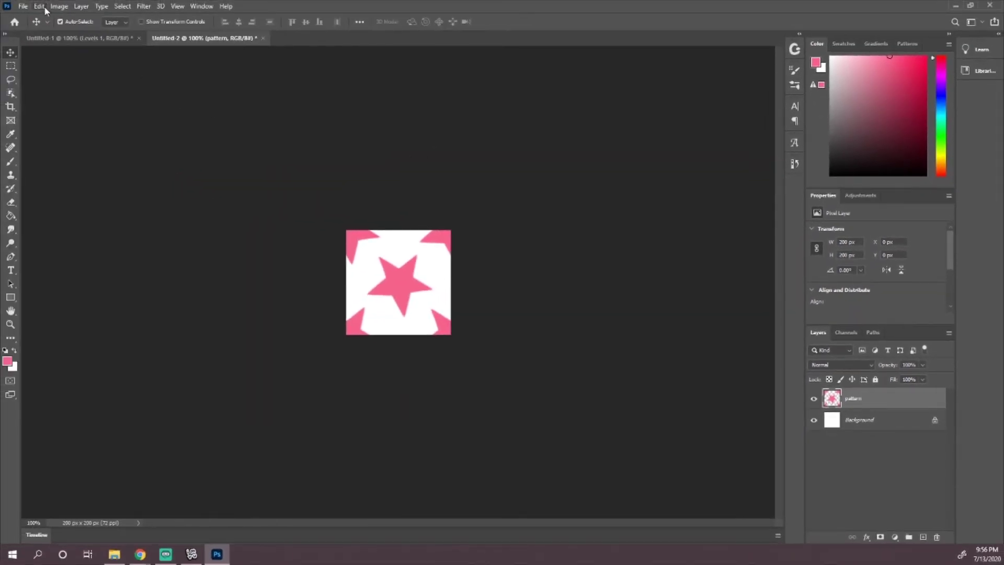
Define the star tile as a new pattern named star.
{"action": "left_click", "coordinate": [39, 6]}
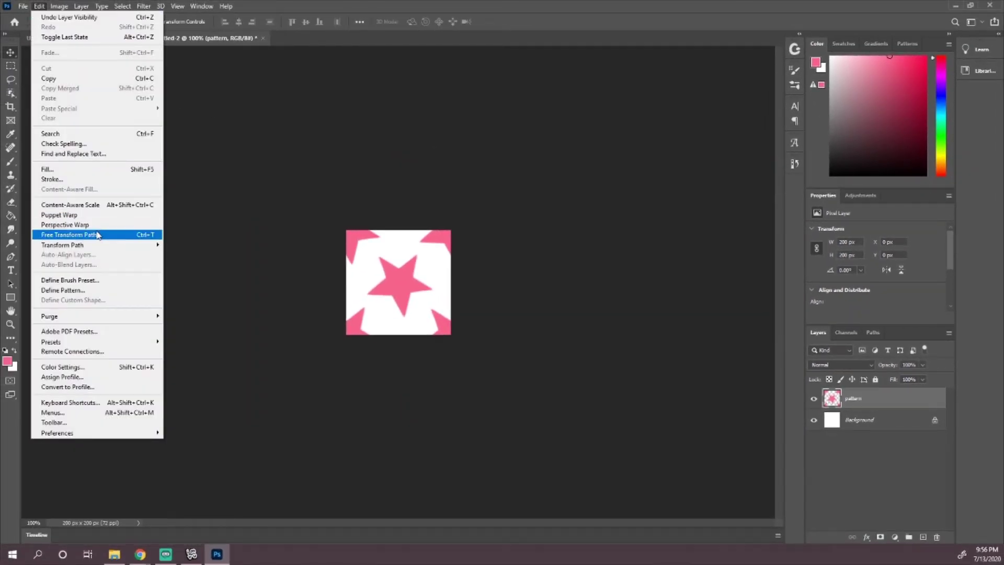
{"action": "left_click", "coordinate": [91, 291]}
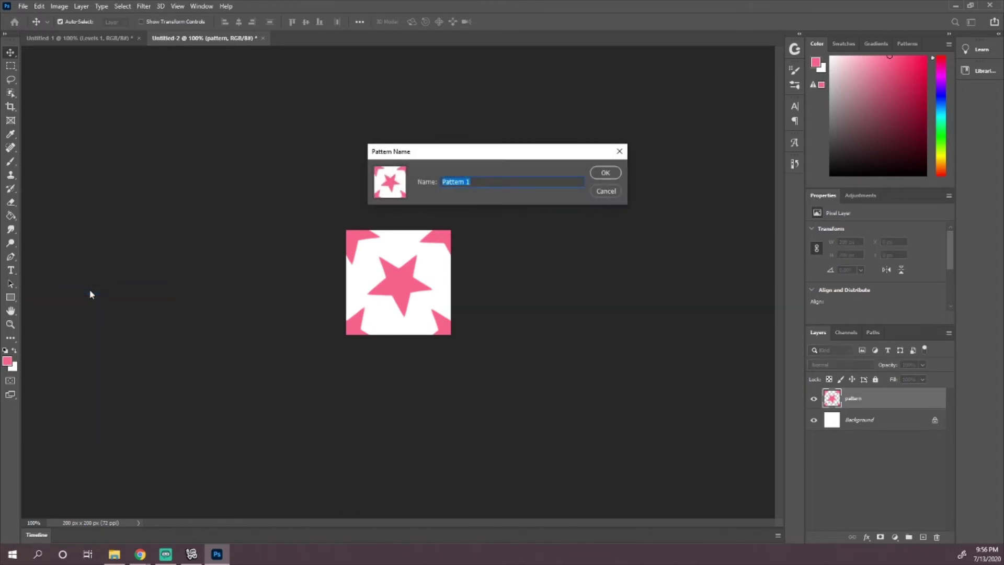
{"action": "type", "text": "star"}
{"action": "left_click", "coordinate": [605, 173]}
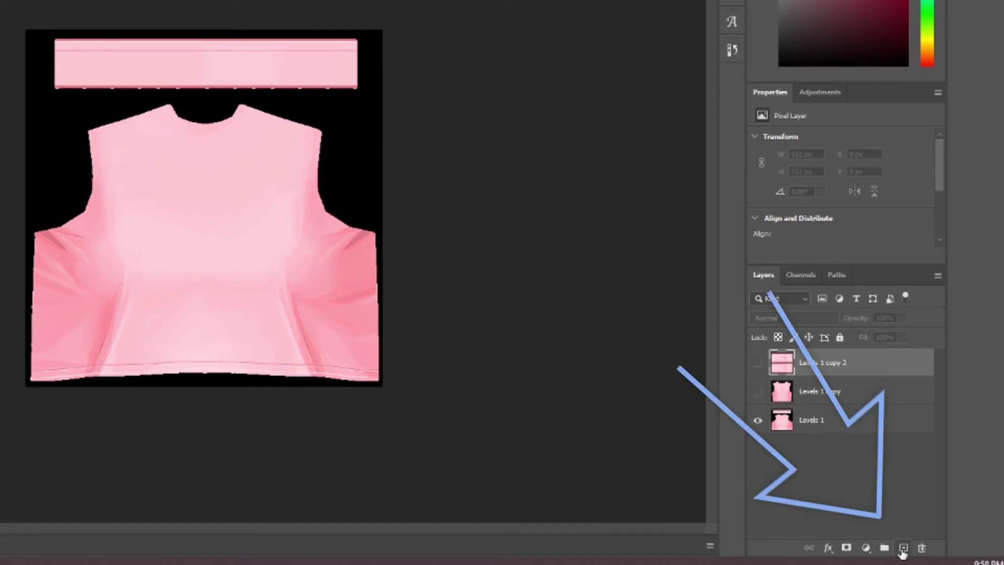
Add a new layer above Levels 1 copy 2 in the shirt document and fill it with white.
{"action": "left_click", "coordinate": [902, 548]}
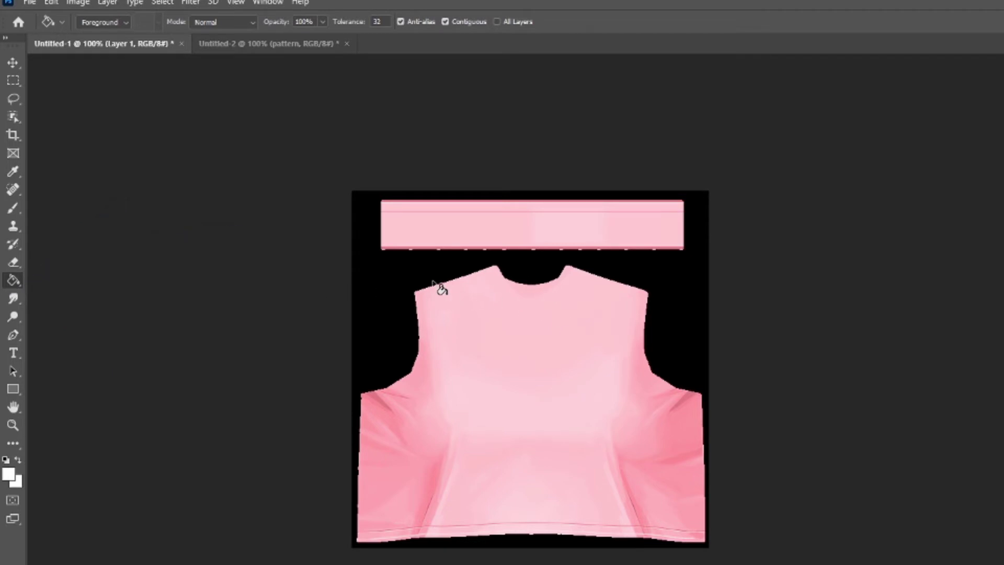
{"action": "left_click", "coordinate": [525, 325]}
{"action": "left_click", "coordinate": [13, 62]}
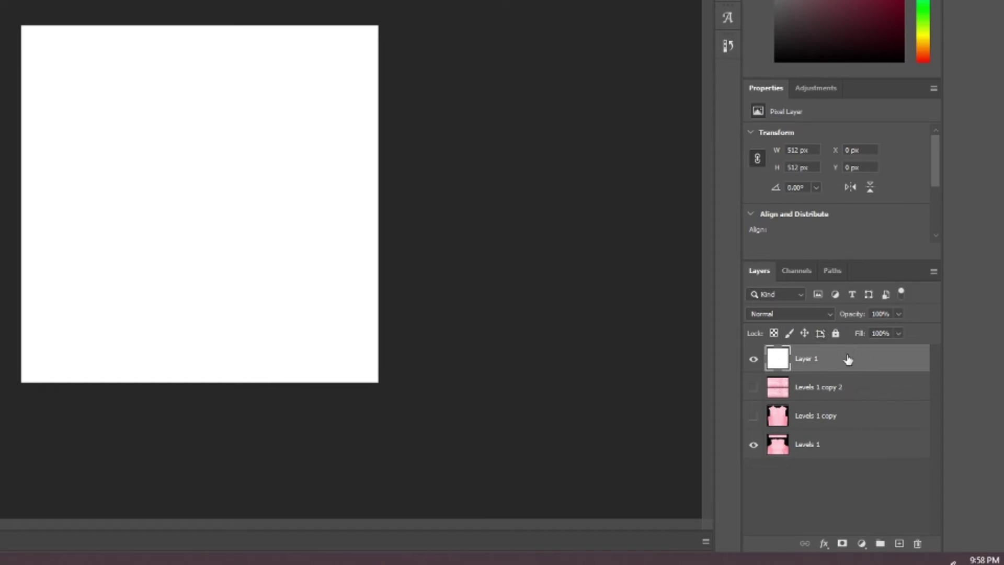
Add a Pattern Overlay effect to Layer 1 using the pink star pattern.
{"action": "double_click", "coordinate": [848, 358]}
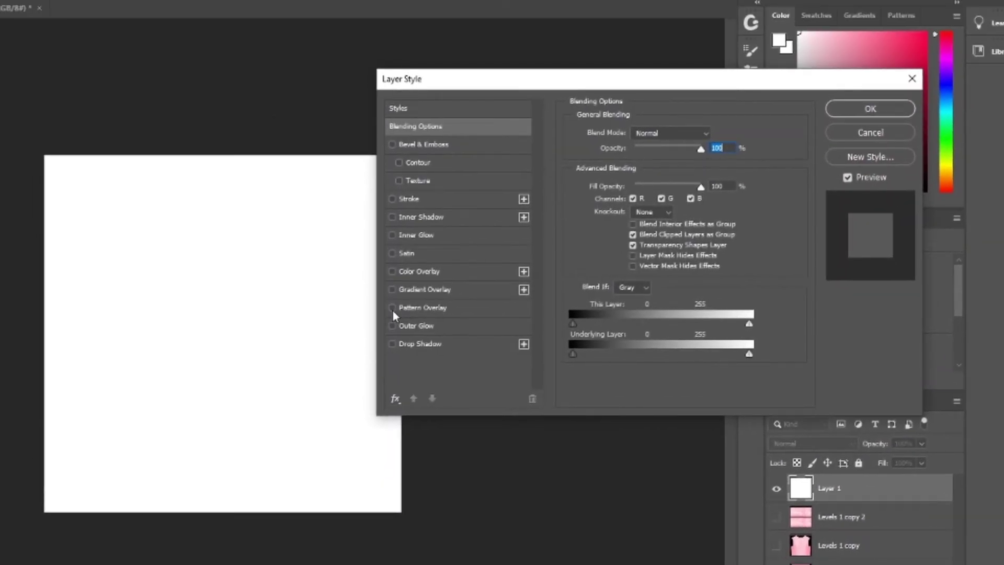
{"action": "left_click", "coordinate": [392, 310]}
{"action": "left_click", "coordinate": [421, 307]}
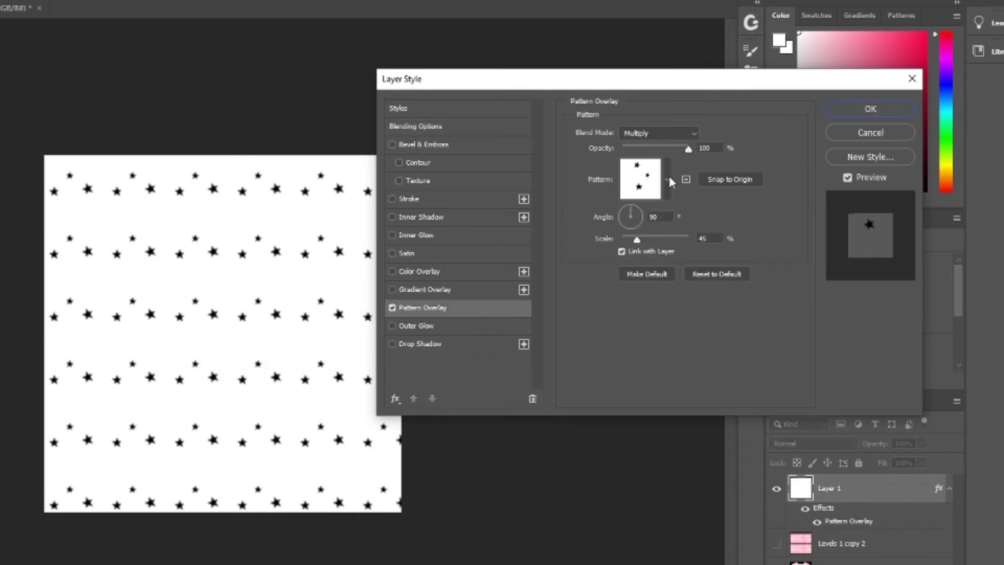
{"action": "left_click", "coordinate": [668, 179]}
{"action": "scroll", "coordinate": [648, 260], "scroll_direction": "down", "scroll_amount": 1}
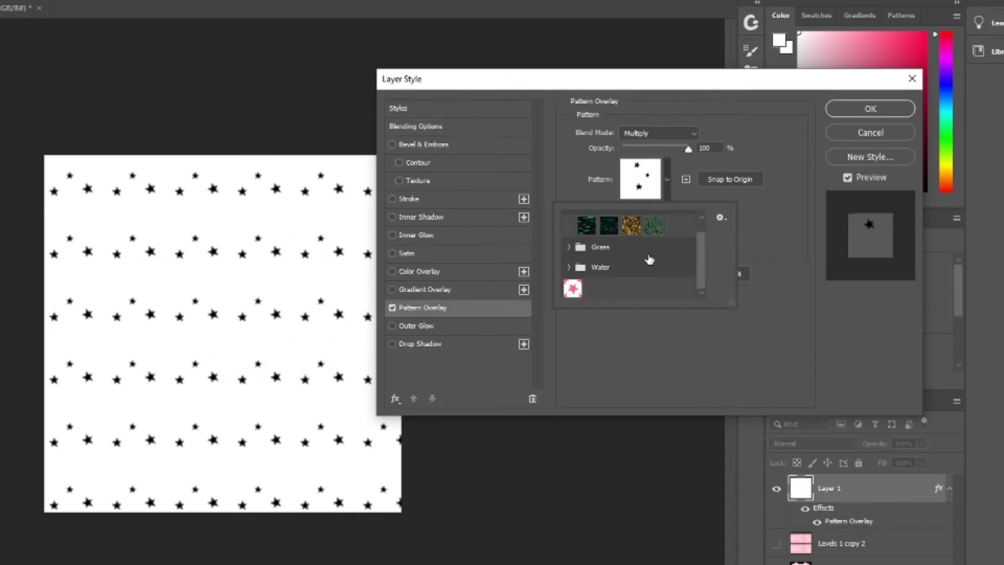
{"action": "left_click", "coordinate": [577, 290]}
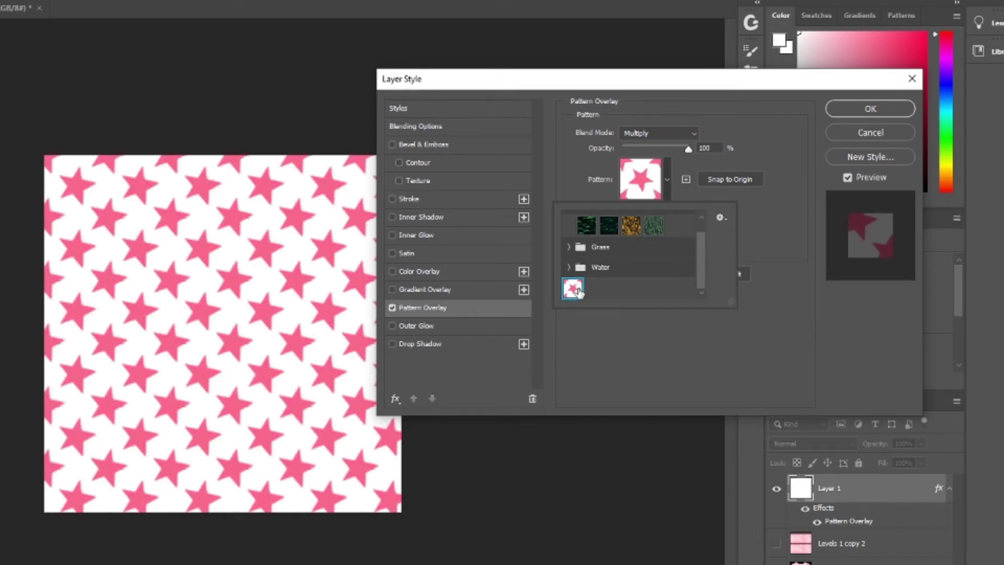
{"action": "left_click", "coordinate": [795, 374]}
Set the pattern overlay to 100% opacity, 90° angle and 17% scale, and apply the layer style.
{"action": "mouse_move", "coordinate": [635, 240]}
{"action": "left_mouse_down"}
{"action": "mouse_move", "coordinate": [666, 237]}
{"action": "mouse_move", "coordinate": [625, 239]}
{"action": "left_mouse_up"}
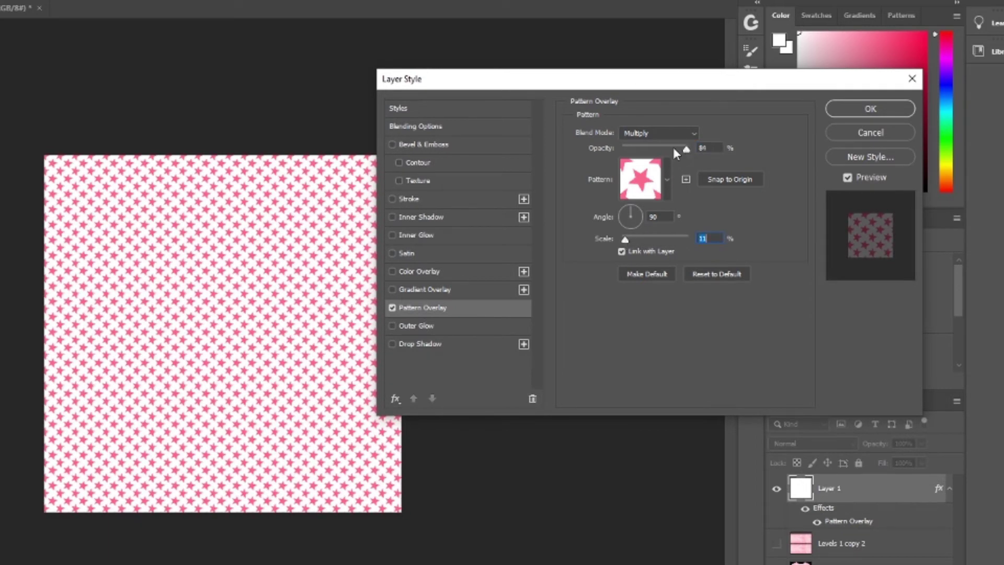
{"action": "left_click_drag", "start_coordinate": [673, 147], "coordinate": [706, 149]}
{"action": "left_click_drag", "start_coordinate": [630, 209], "coordinate": [628, 239]}
{"action": "type", "text": "90"}
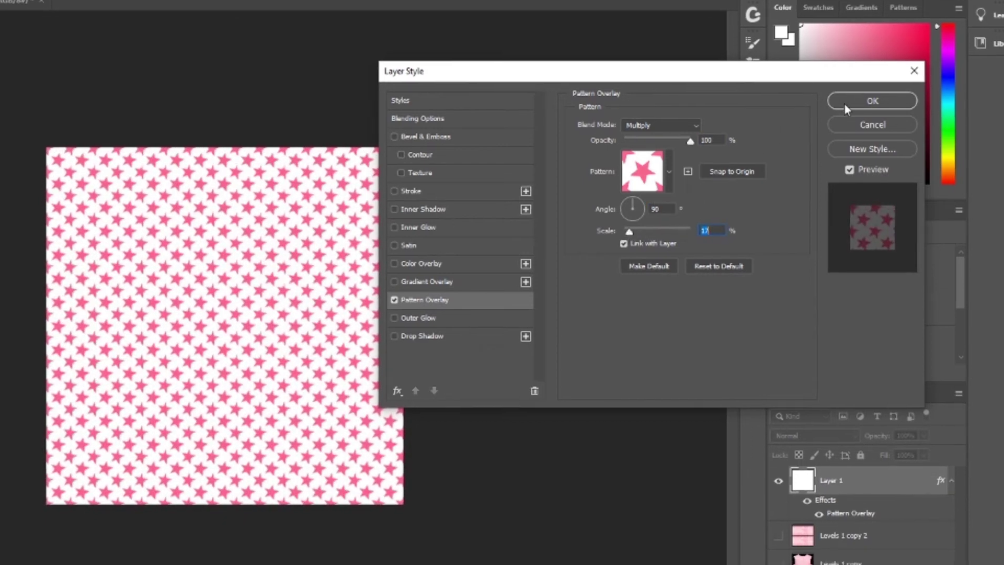
{"action": "left_click", "coordinate": [843, 109]}
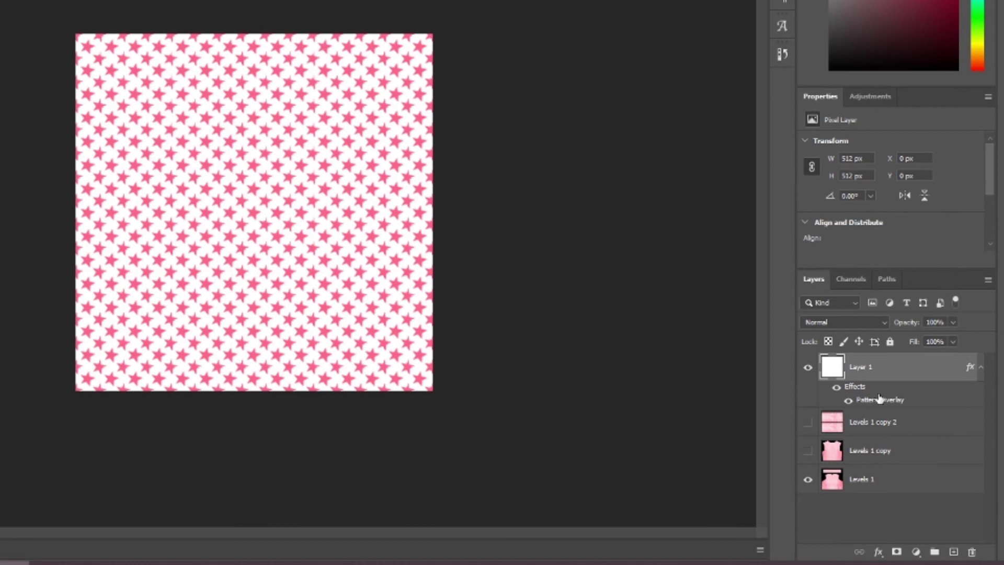
Set Layer 1's blend mode to Multiply and compare the shirt front with the star layer hidden and shown.
{"action": "left_click", "coordinate": [836, 387]}
{"action": "left_click", "coordinate": [836, 387]}
{"action": "left_click", "coordinate": [853, 327]}
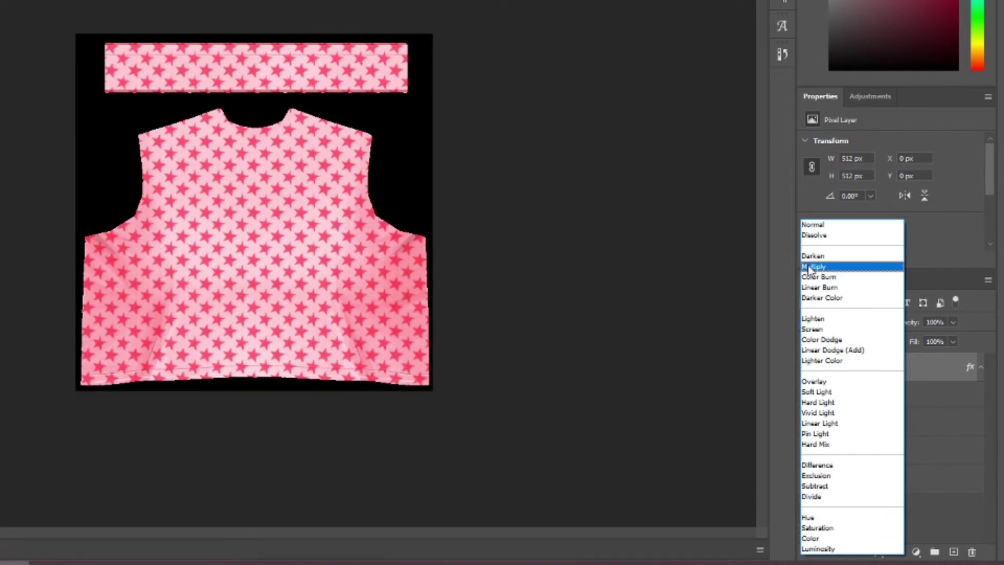
{"action": "left_click", "coordinate": [841, 269]}
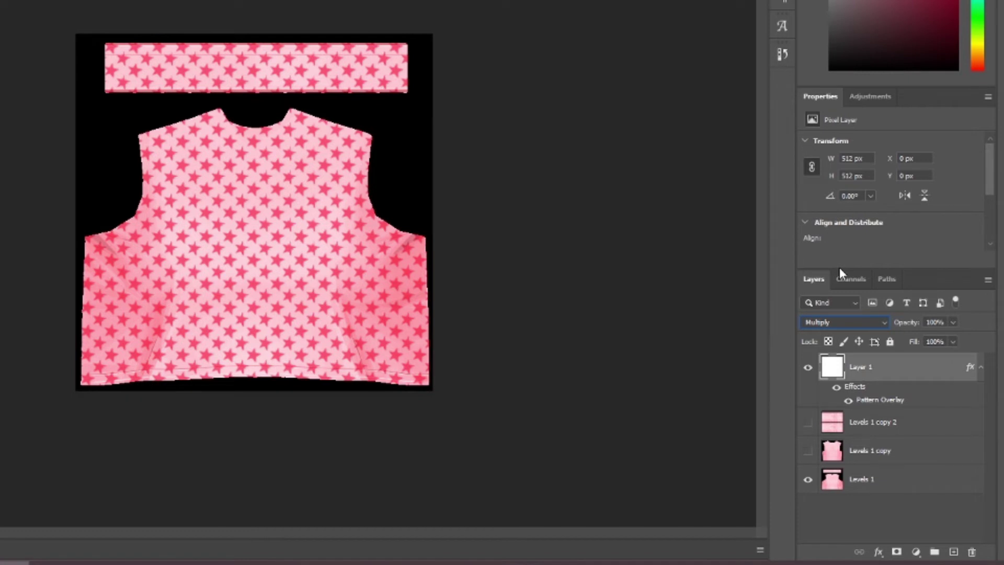
{"action": "left_click", "coordinate": [806, 369]}
{"action": "left_click", "coordinate": [805, 371]}
{"action": "left_click", "coordinate": [805, 370]}
{"action": "left_click", "coordinate": [804, 370]}
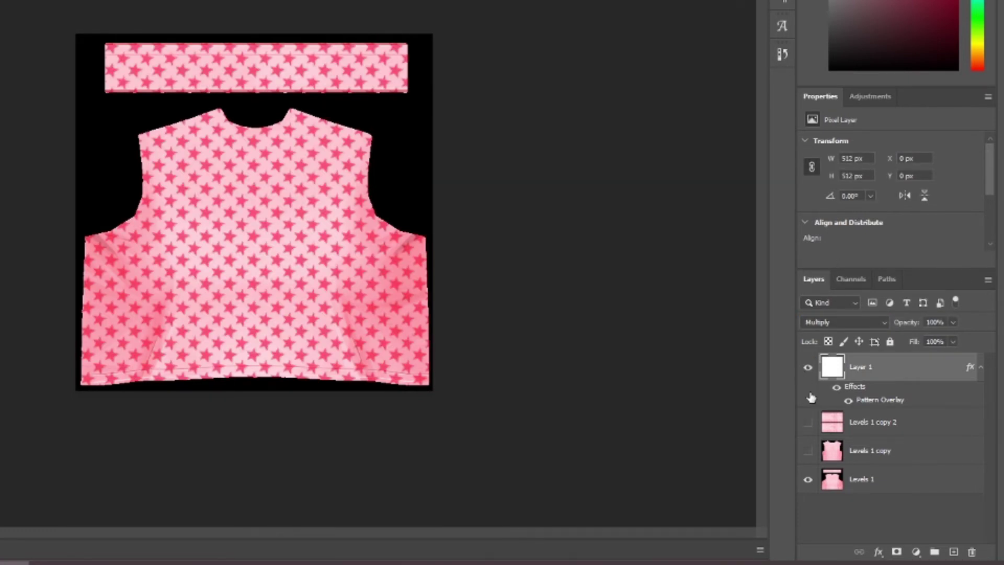
Preview the stars on the shirt back by showing and hiding Levels 1 copy, and toggle Layer 1's visibility.
{"action": "left_click", "coordinate": [913, 459]}
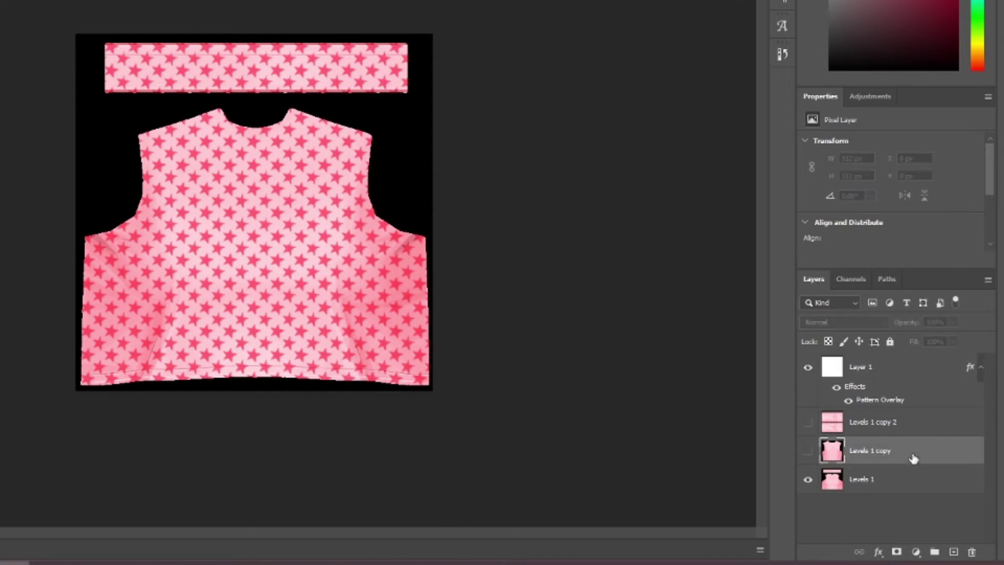
{"action": "left_click", "coordinate": [929, 429]}
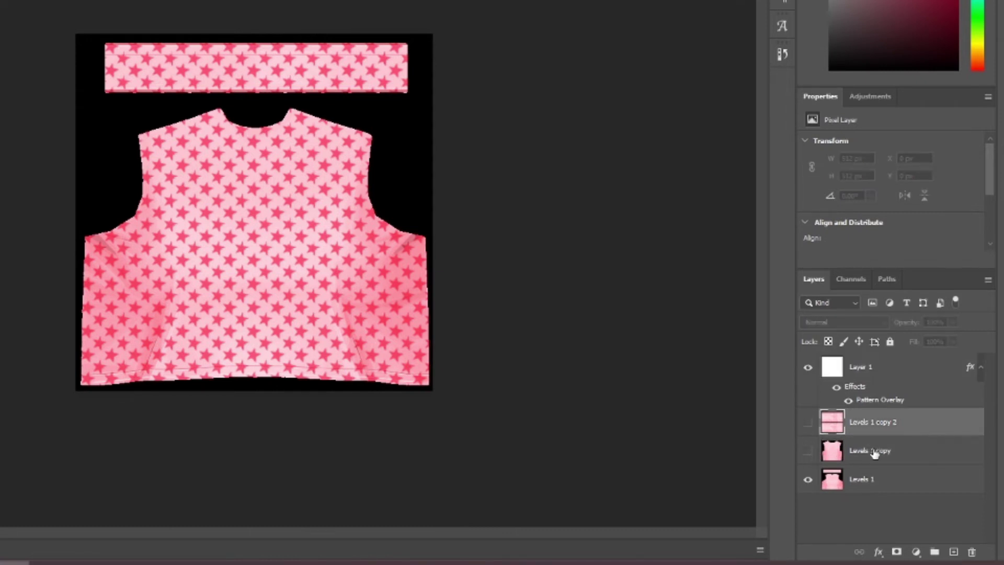
{"action": "left_click", "coordinate": [808, 452]}
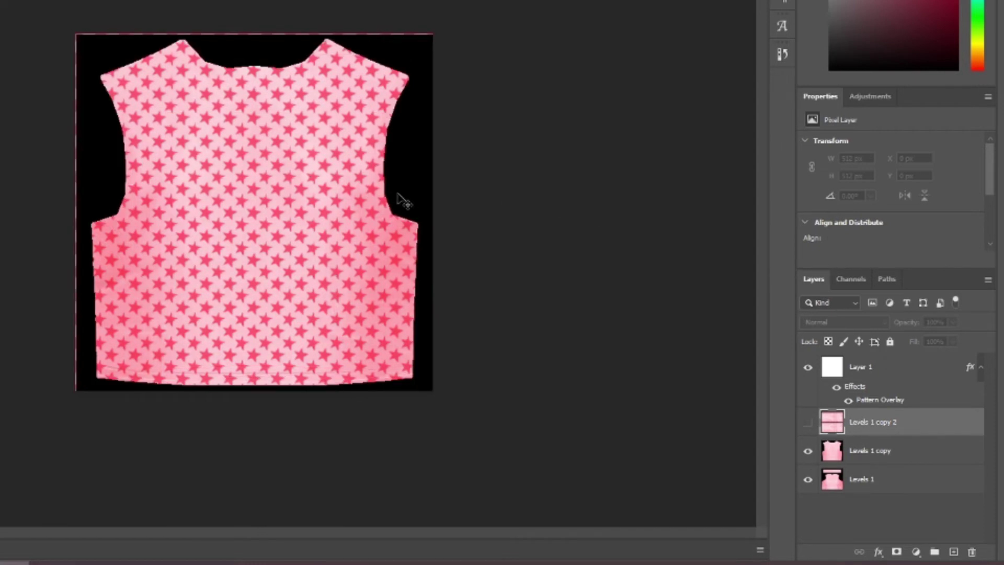
{"action": "left_click_drag", "start_coordinate": [809, 450], "coordinate": [809, 368]}
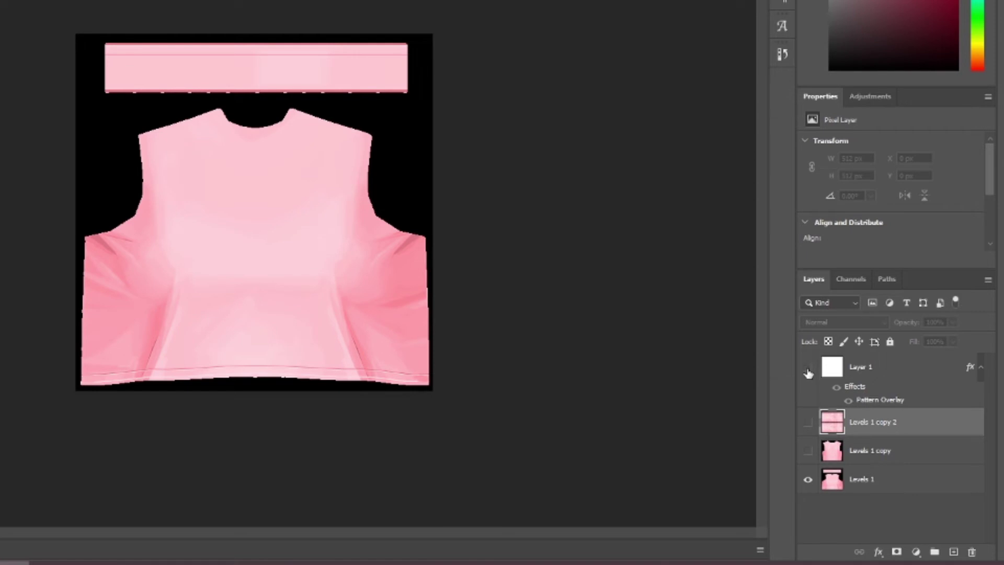
{"action": "left_click", "coordinate": [808, 369]}
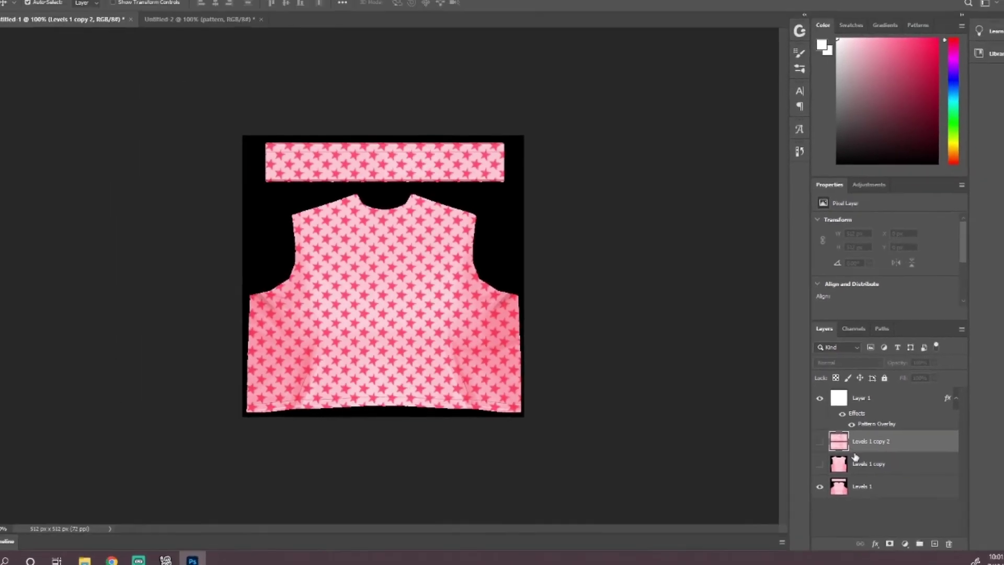
Save the shirt front texture as a JPEG named front in the Pictures folder at quality 12 with Baseline Standard format.
{"action": "left_click", "coordinate": [23, 6]}
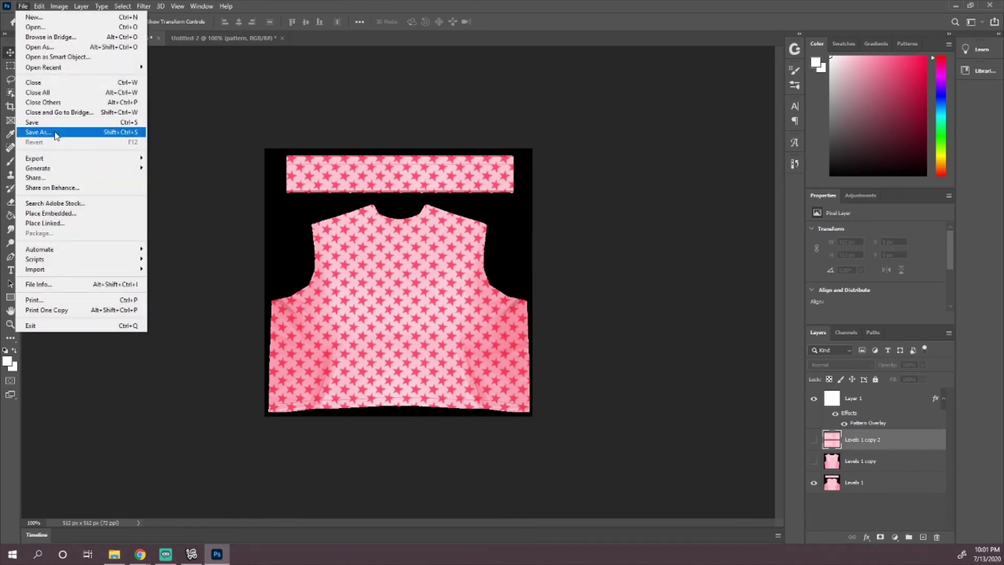
{"action": "left_click", "coordinate": [55, 133]}
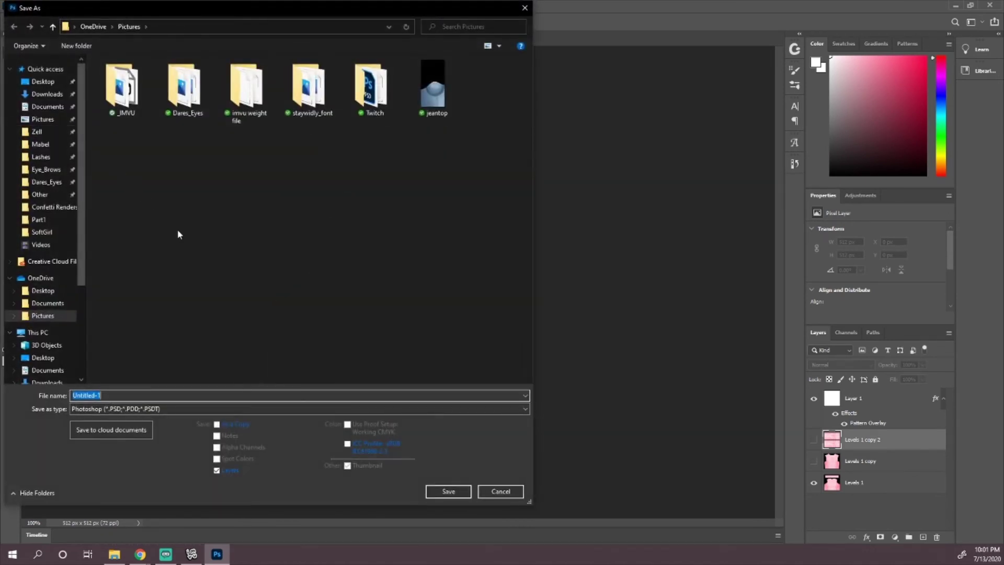
{"action": "left_click", "coordinate": [154, 409]}
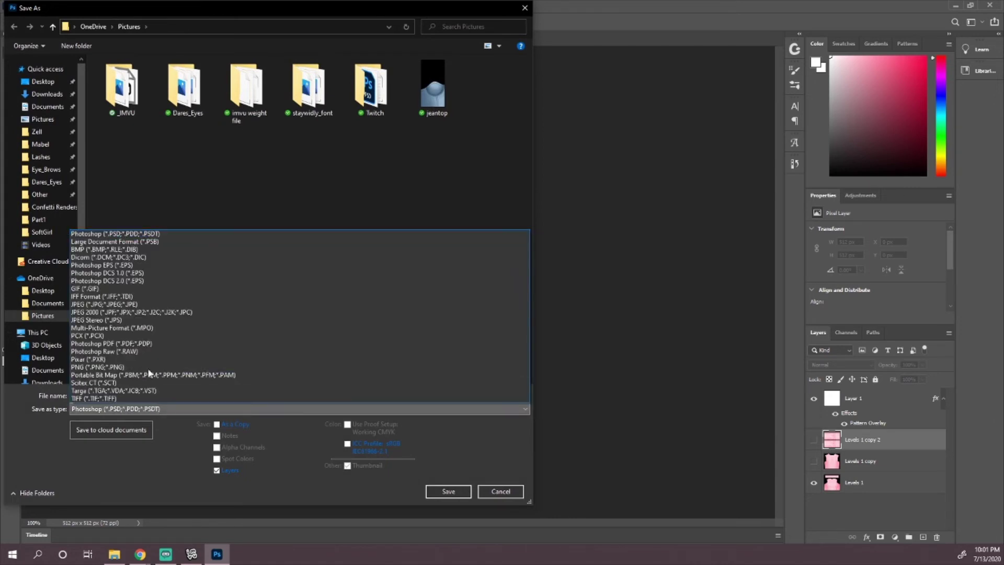
{"action": "left_click", "coordinate": [139, 305]}
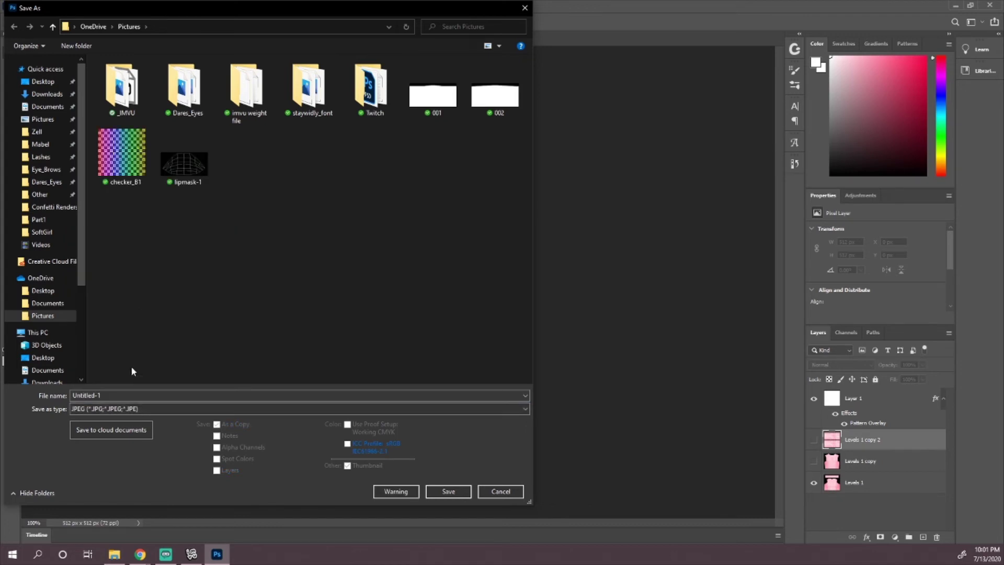
{"action": "left_click", "coordinate": [120, 394]}
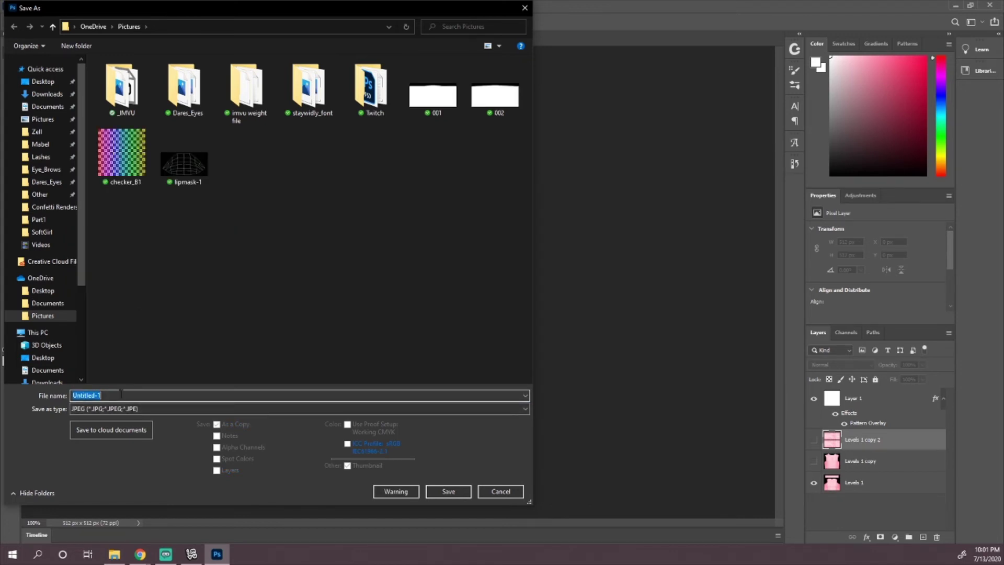
{"action": "type", "text": "front"}
{"action": "left_click", "coordinate": [445, 489]}
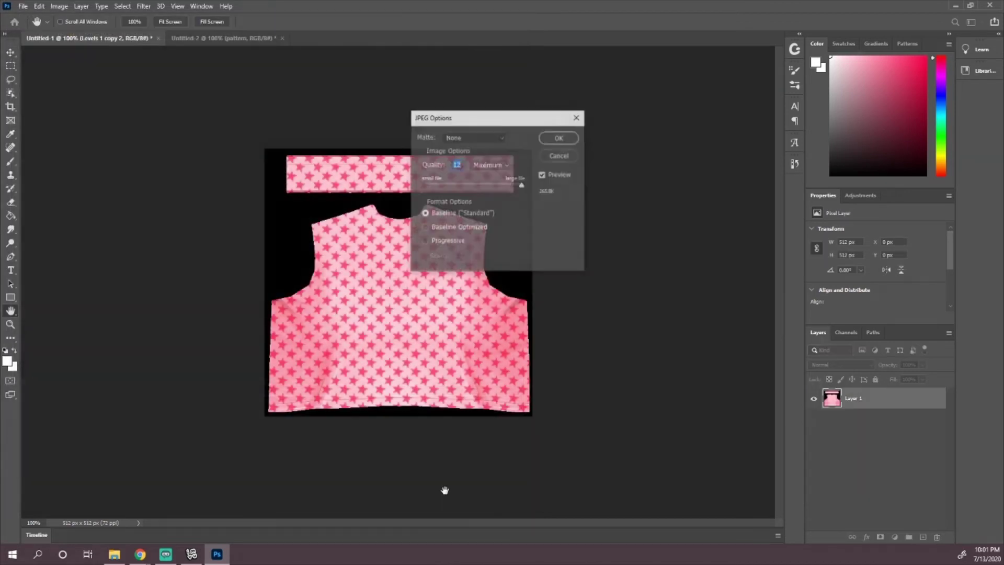
{"action": "left_click", "coordinate": [560, 138]}
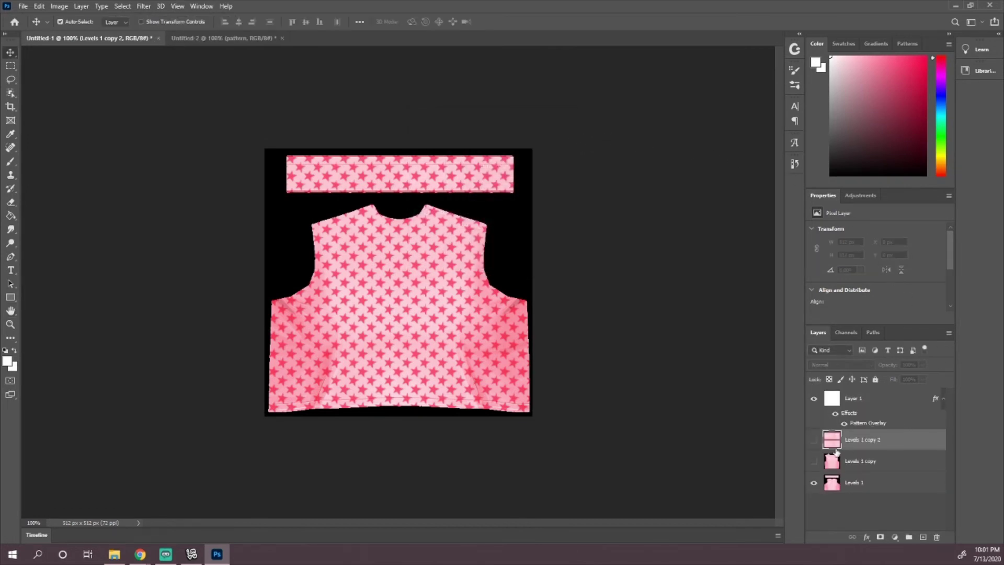
Show Levels 1 copy and save the shirt back texture as a JPEG named back at quality 12.
{"action": "left_click", "coordinate": [814, 462]}
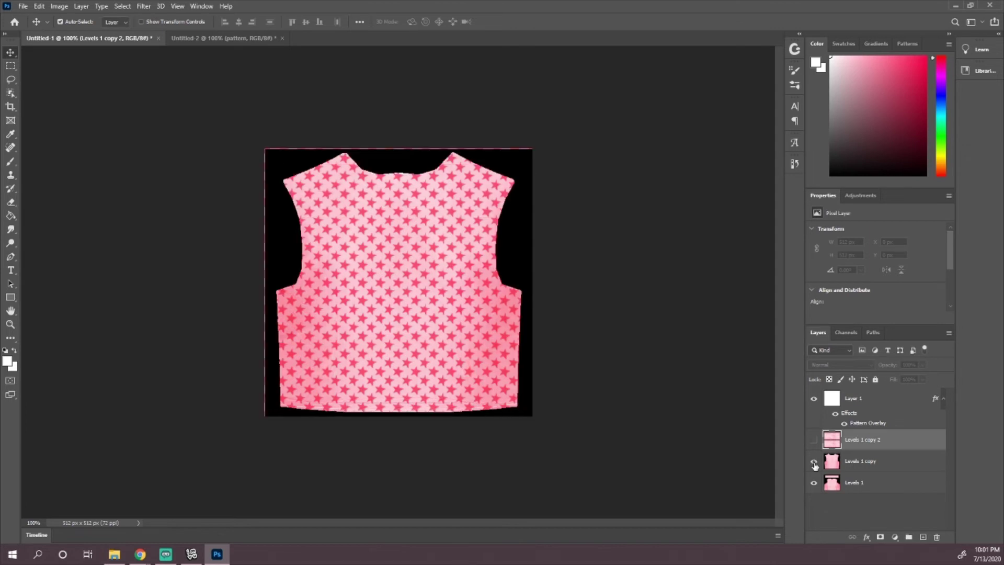
{"action": "left_click", "coordinate": [23, 6]}
{"action": "left_click", "coordinate": [86, 128]}
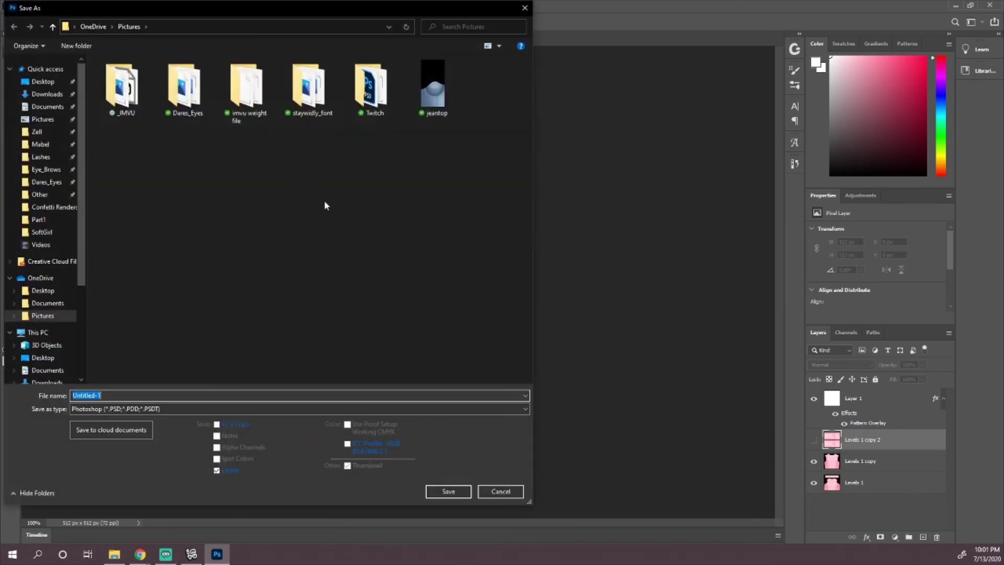
{"action": "left_click", "coordinate": [164, 409]}
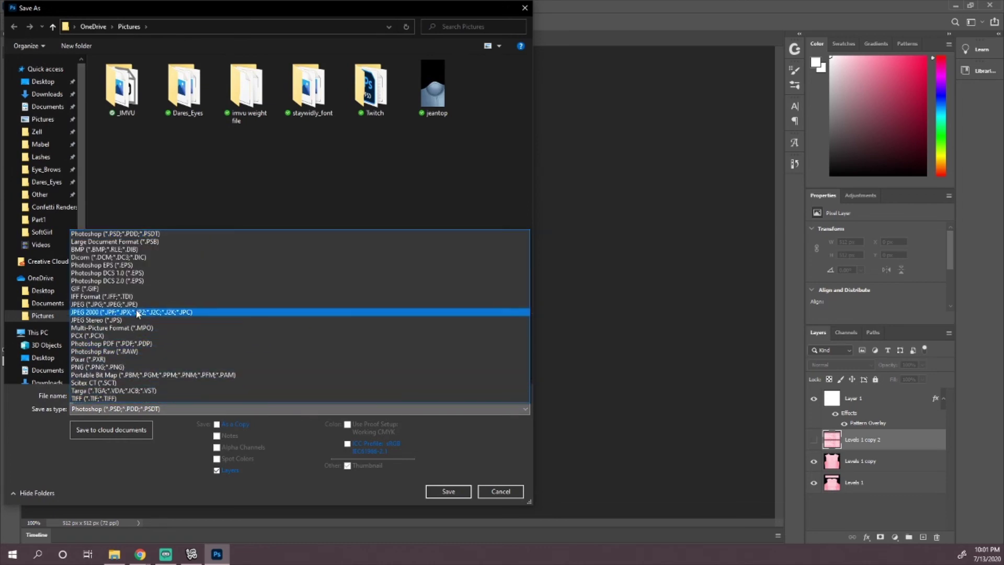
{"action": "left_click", "coordinate": [131, 304]}
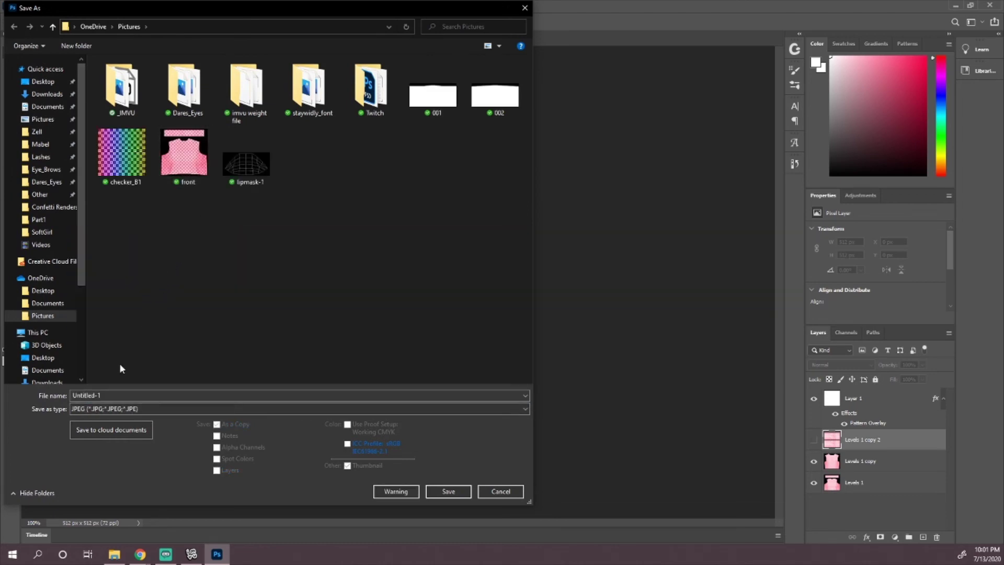
{"action": "left_click", "coordinate": [115, 394]}
{"action": "type", "text": "back"}
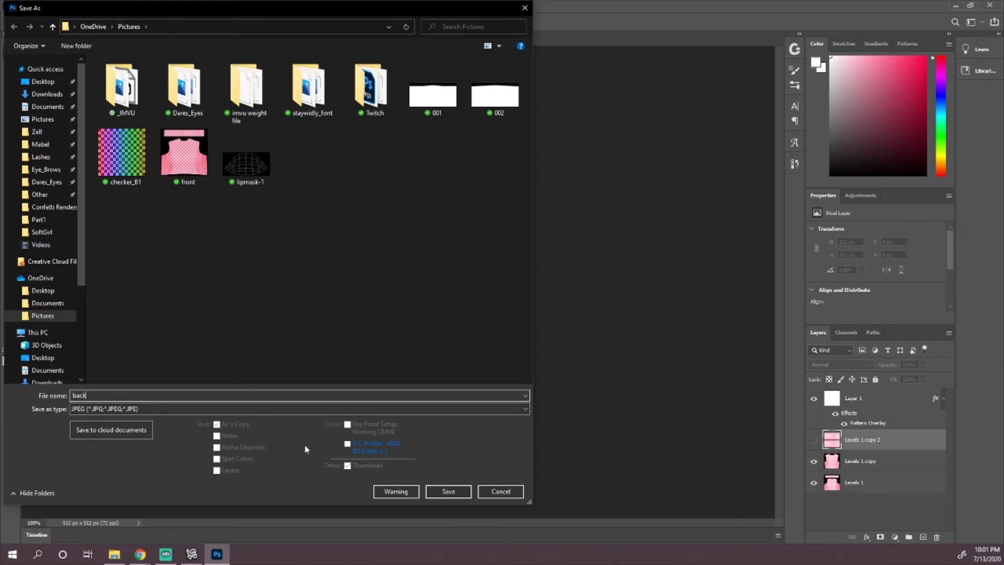
{"action": "left_click", "coordinate": [439, 492]}
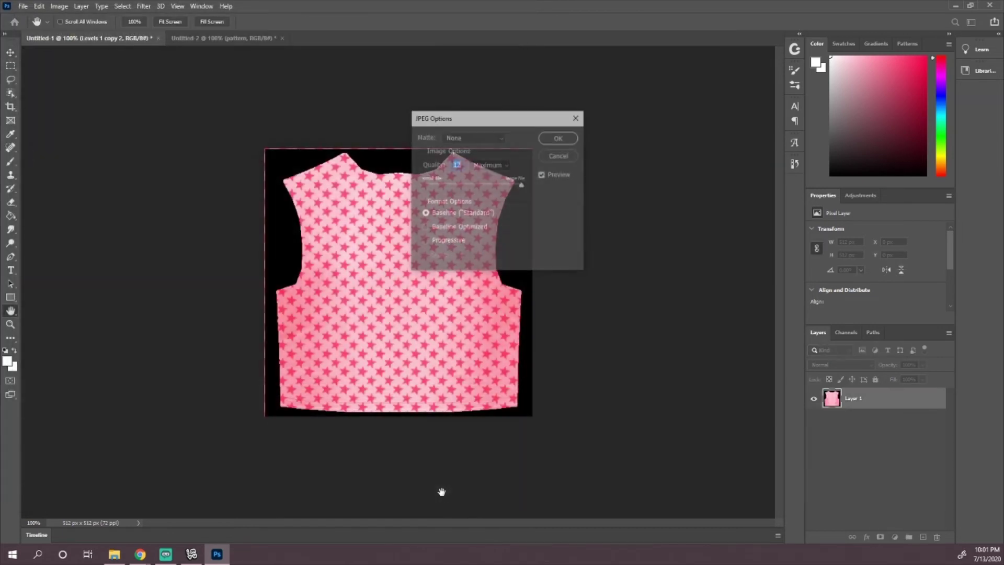
{"action": "left_click", "coordinate": [558, 138]}
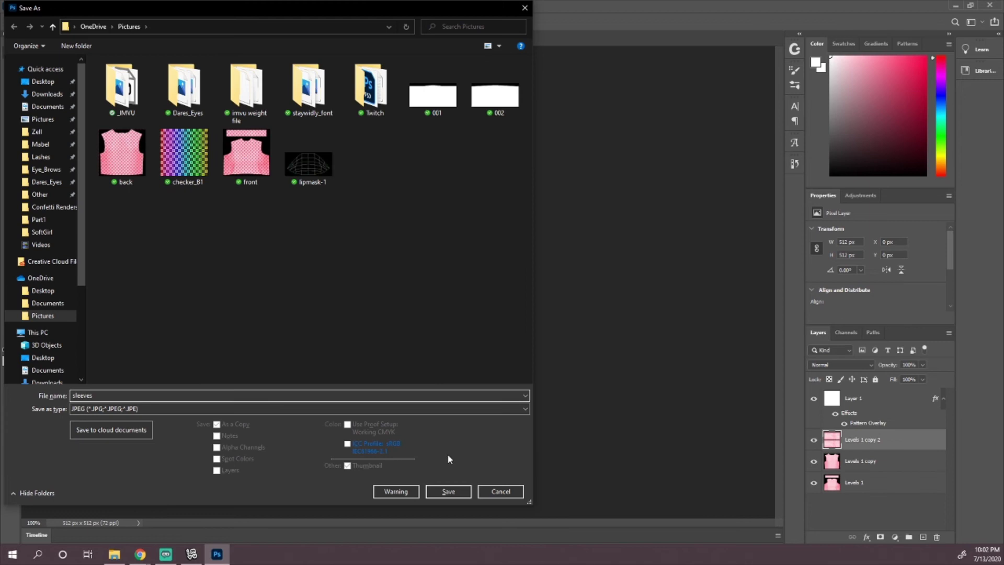
Save the sleeve texture as a JPEG named sleeves at quality 12 with Baseline Standard format.
{"action": "left_click", "coordinate": [447, 492]}
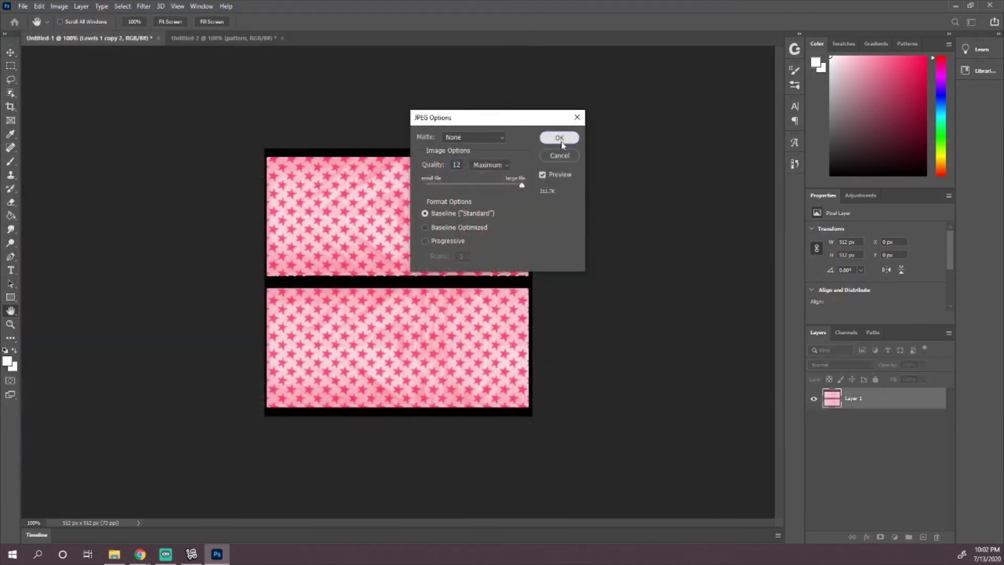
{"action": "left_click", "coordinate": [560, 138]}
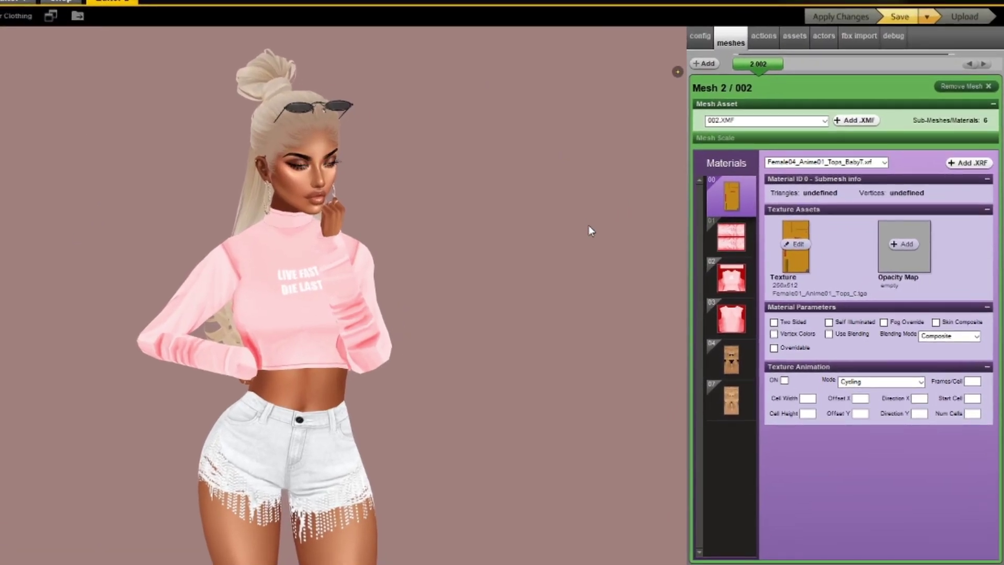
In the IMVU editor, replace the texture of material 02, the shirt front, with the front image.
{"action": "left_click", "coordinate": [727, 280]}
{"action": "left_click", "coordinate": [797, 245]}
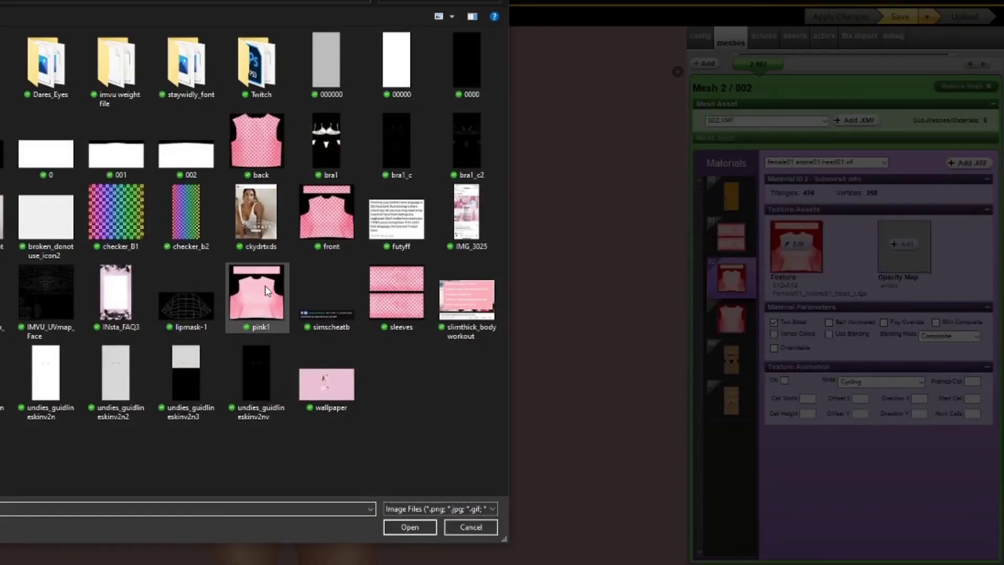
{"action": "left_click", "coordinate": [333, 217]}
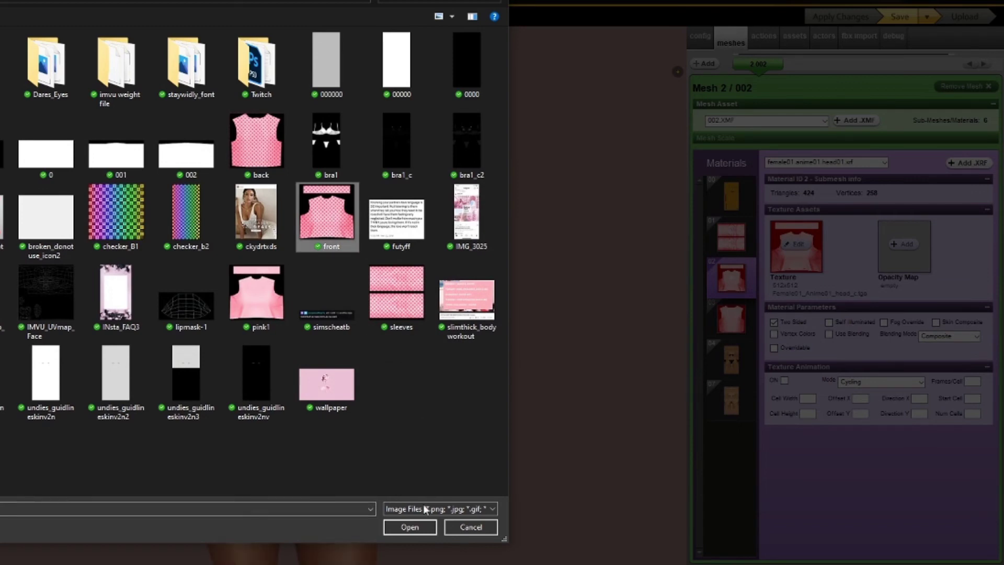
{"action": "left_click", "coordinate": [410, 527]}
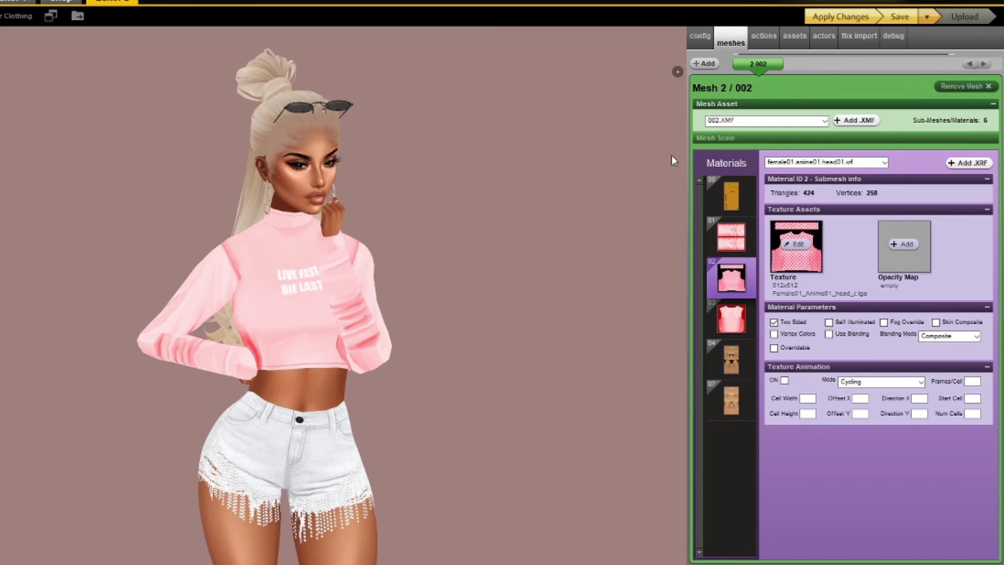
Replace the texture of material 03, the shirt back, with the back image.
{"action": "left_click", "coordinate": [738, 320]}
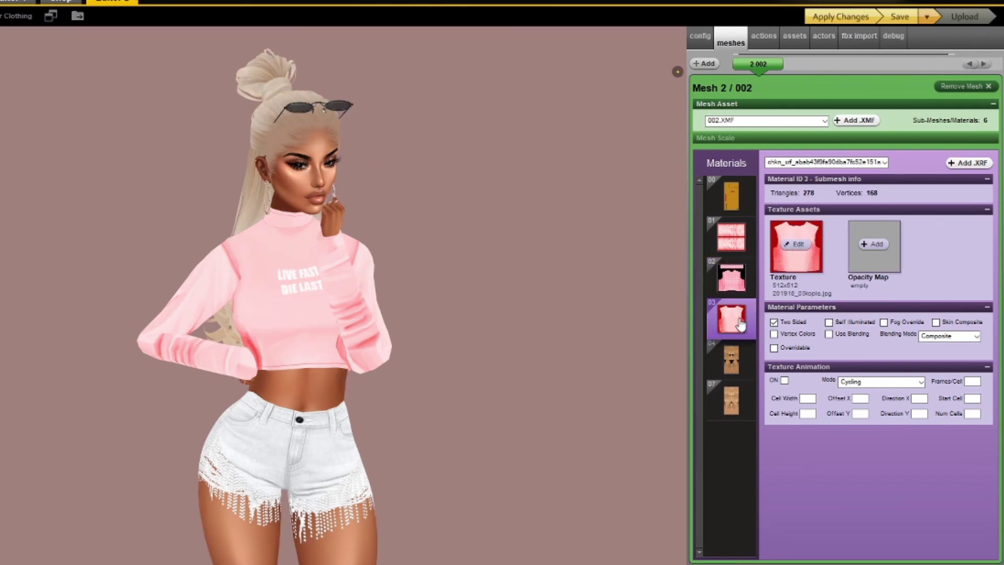
{"action": "left_click", "coordinate": [792, 247]}
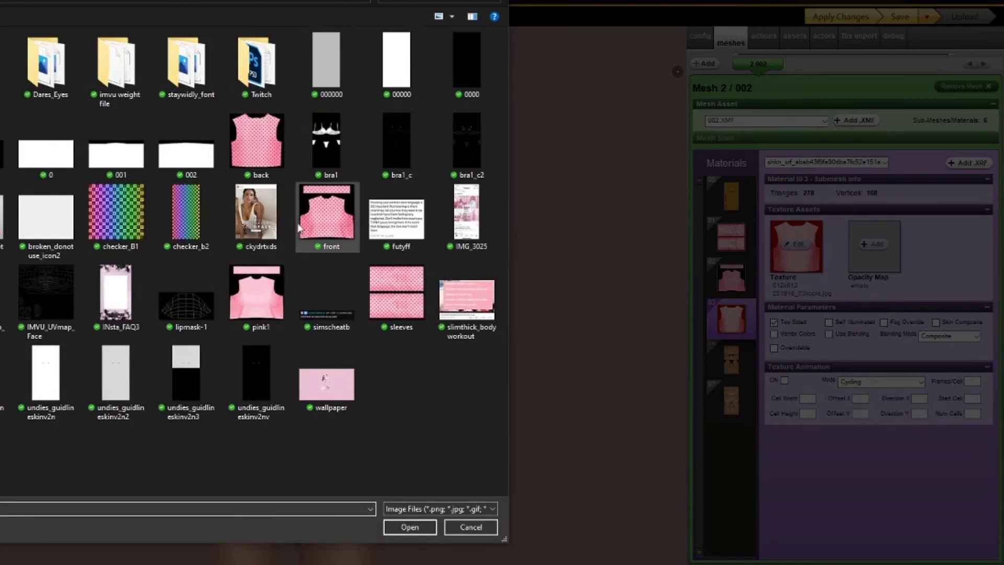
{"action": "left_click", "coordinate": [256, 141]}
{"action": "left_click", "coordinate": [409, 526]}
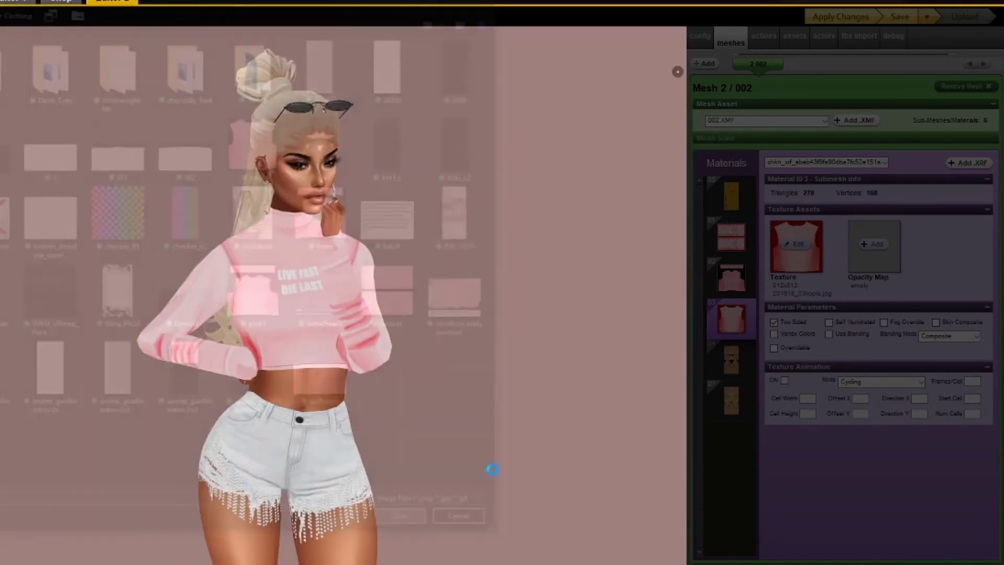
Replace the texture of material 01, the sleeves, with the sleeves image and apply the changes to the avatar.
{"action": "left_click", "coordinate": [741, 234]}
{"action": "left_click", "coordinate": [794, 244]}
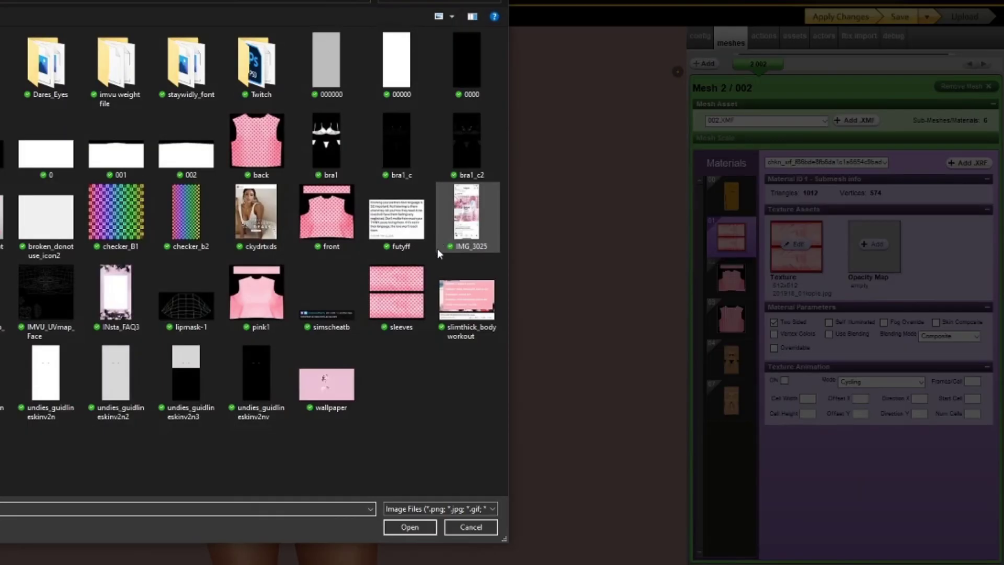
{"action": "left_click", "coordinate": [393, 311]}
{"action": "left_click", "coordinate": [419, 521]}
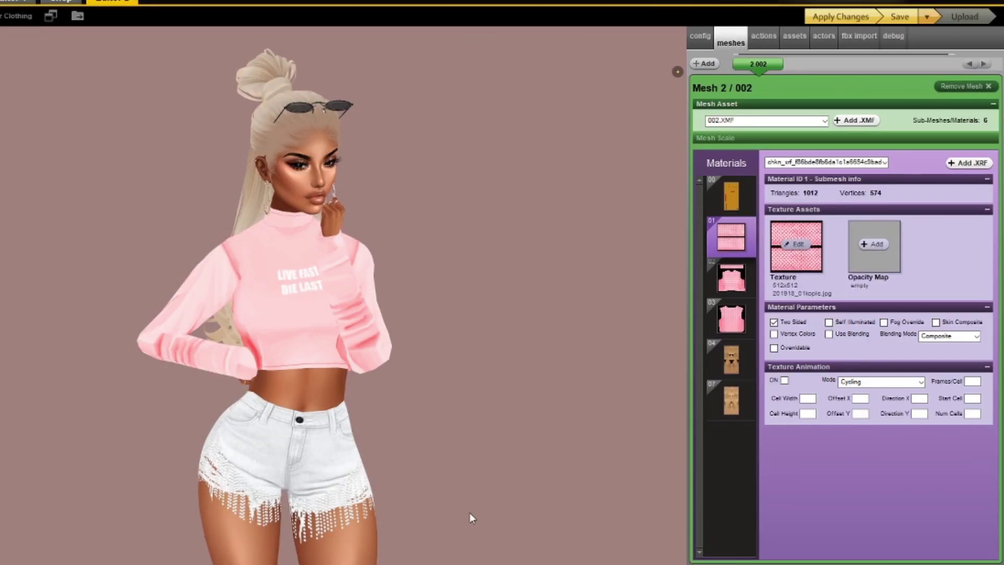
{"action": "left_click", "coordinate": [835, 19]}
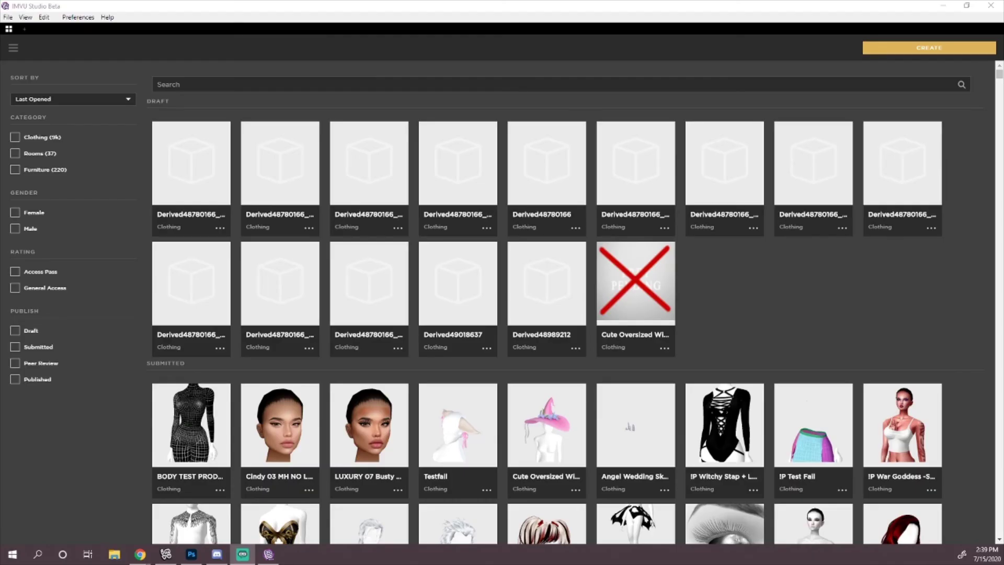
In IMVU Studio Beta, start a new project and derive it from the base product with ID 48780166.
{"action": "mouse_move", "coordinate": [169, 139]}
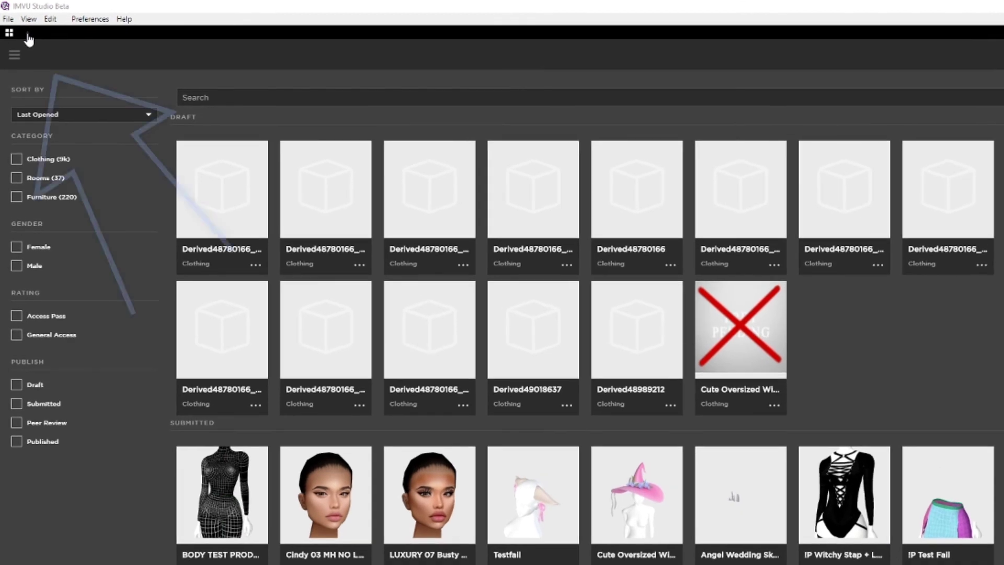
{"action": "left_click", "coordinate": [28, 36]}
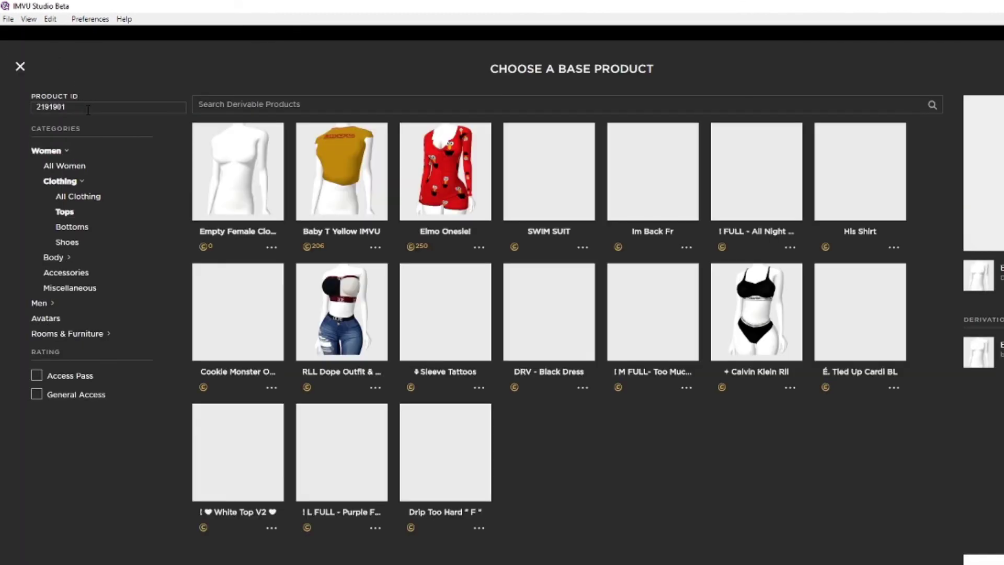
{"action": "double_click", "coordinate": [95, 109]}
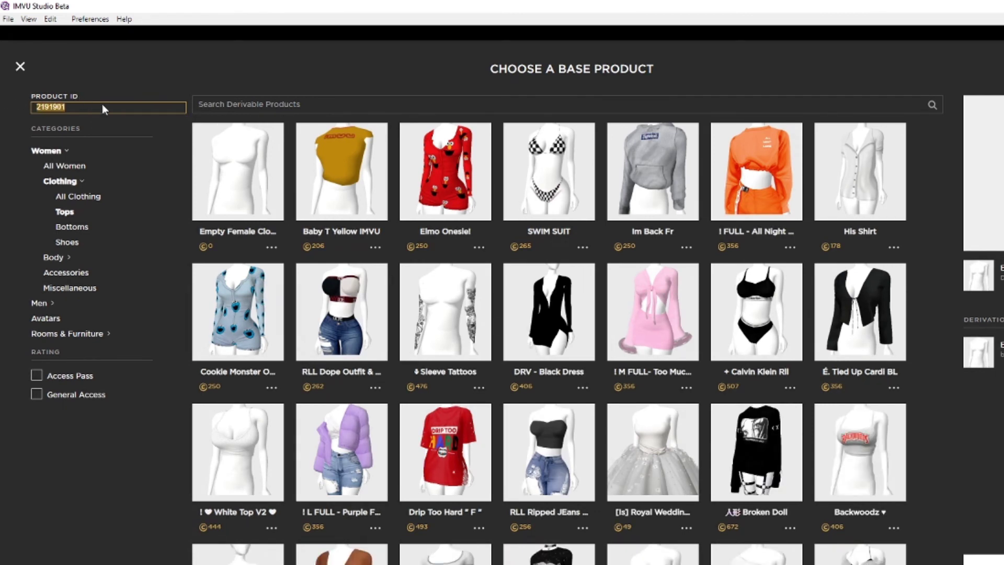
{"action": "type", "text": "48780166"}
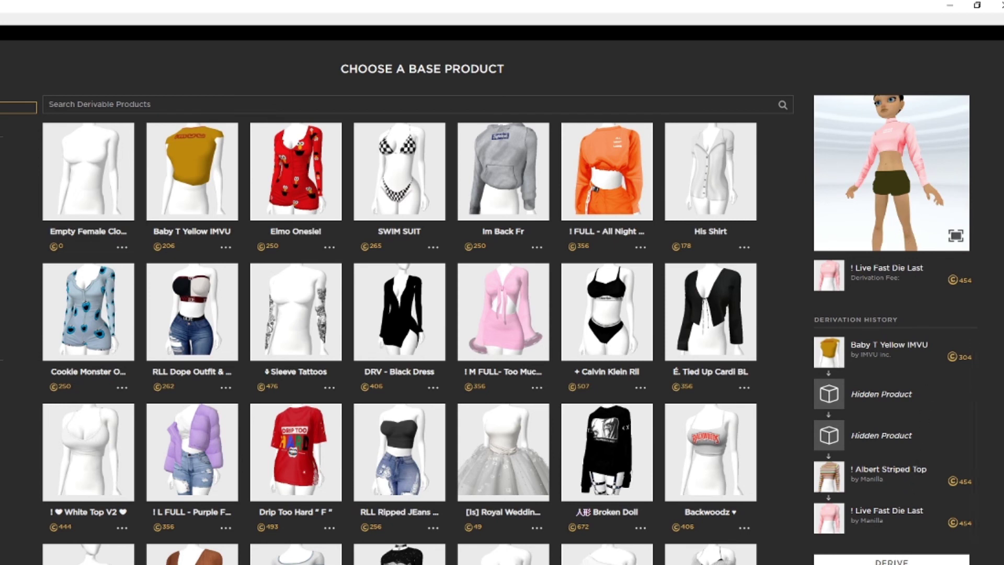
{"action": "left_click", "coordinate": [891, 560]}
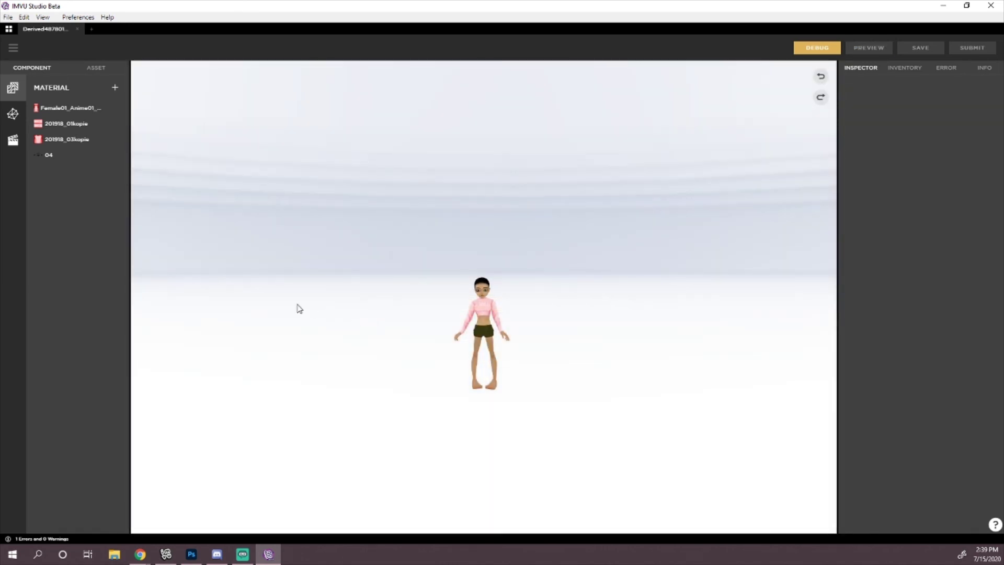
Replace the diffuse texture of the Female01_Anime01_head material, the shirt front, with the front image from the Pictures folder.
{"action": "scroll", "coordinate": [369, 333], "scroll_direction": "up", "scroll_amount": 5}
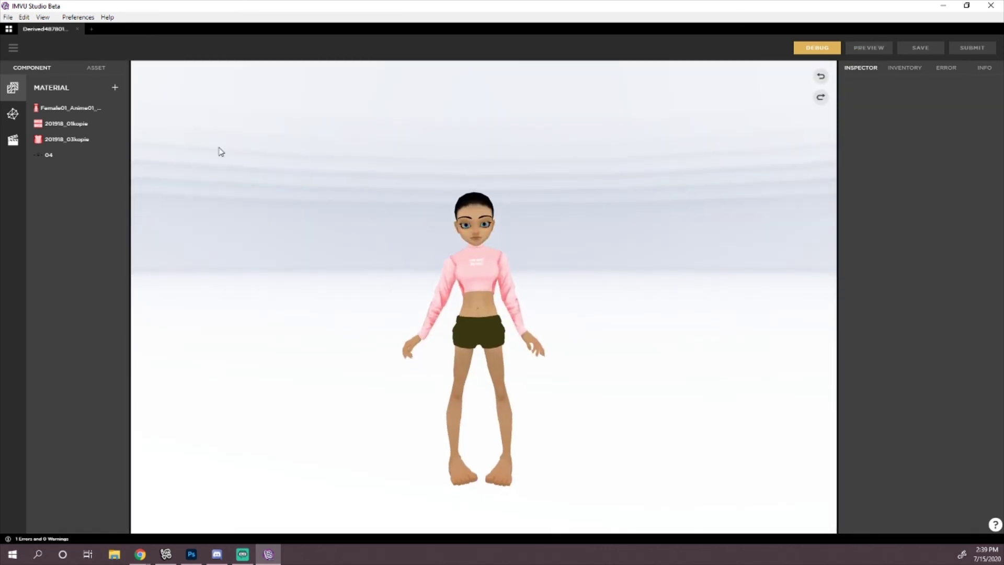
{"action": "left_click", "coordinate": [54, 108]}
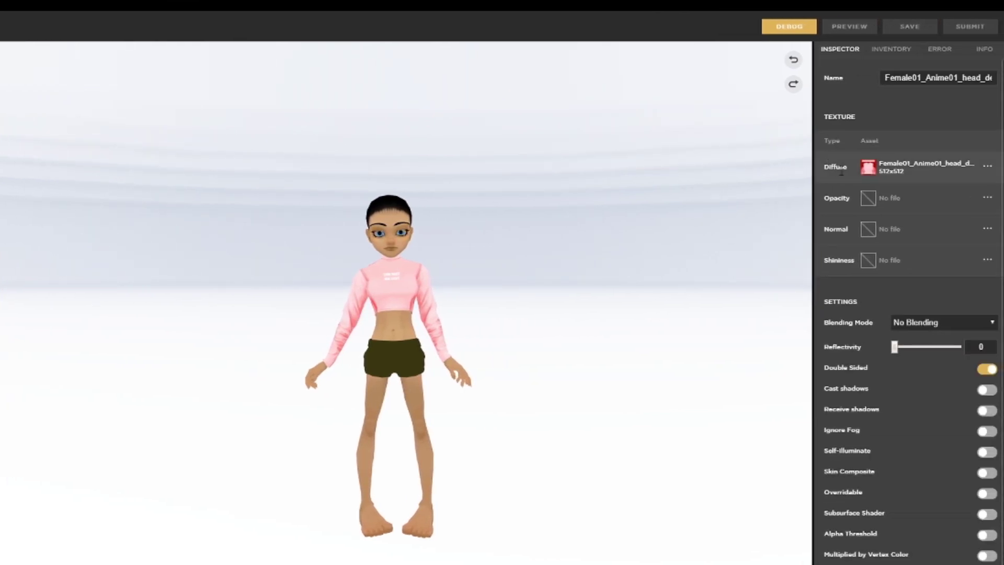
{"action": "mouse_move", "coordinate": [869, 170]}
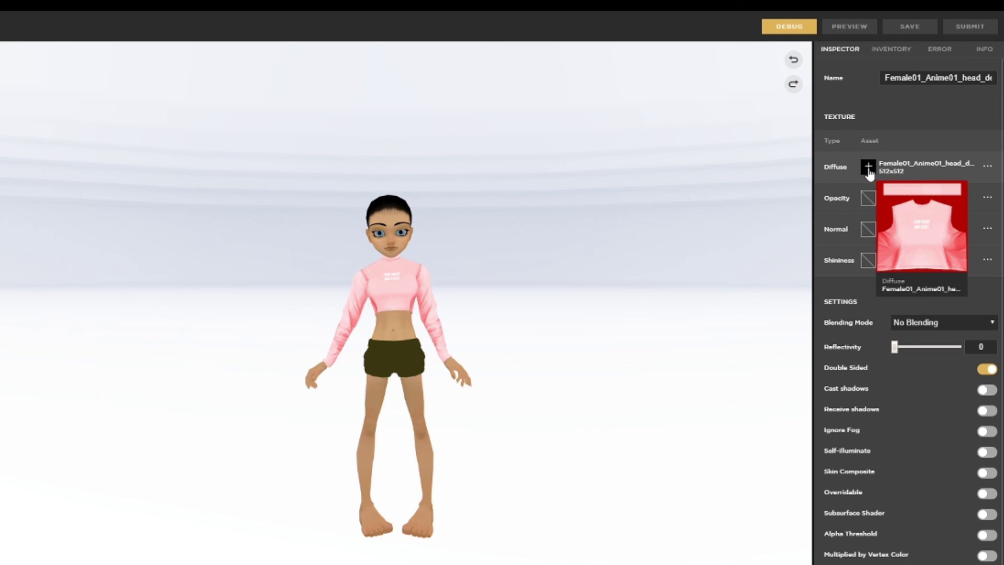
{"action": "left_click", "coordinate": [869, 170]}
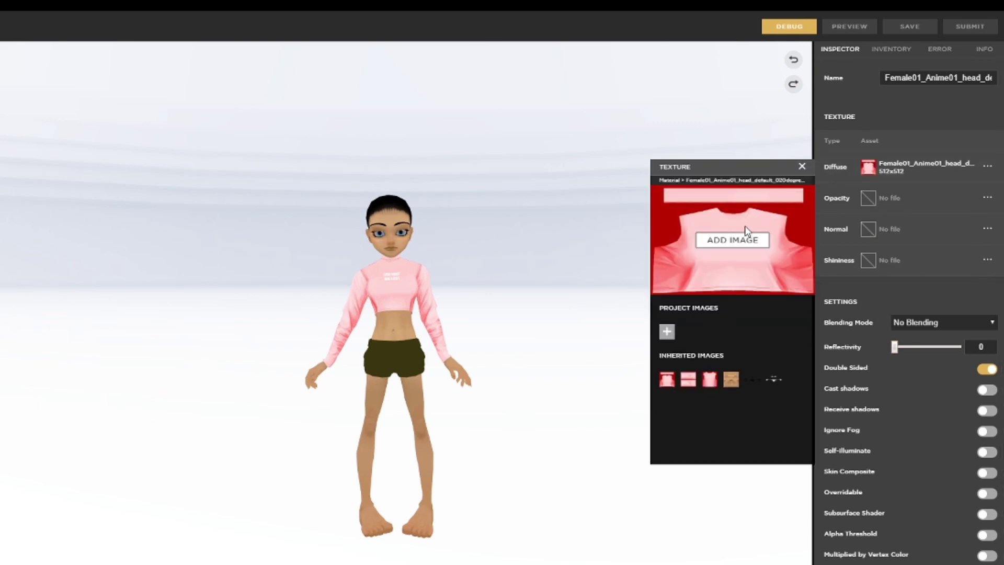
{"action": "left_click", "coordinate": [741, 242]}
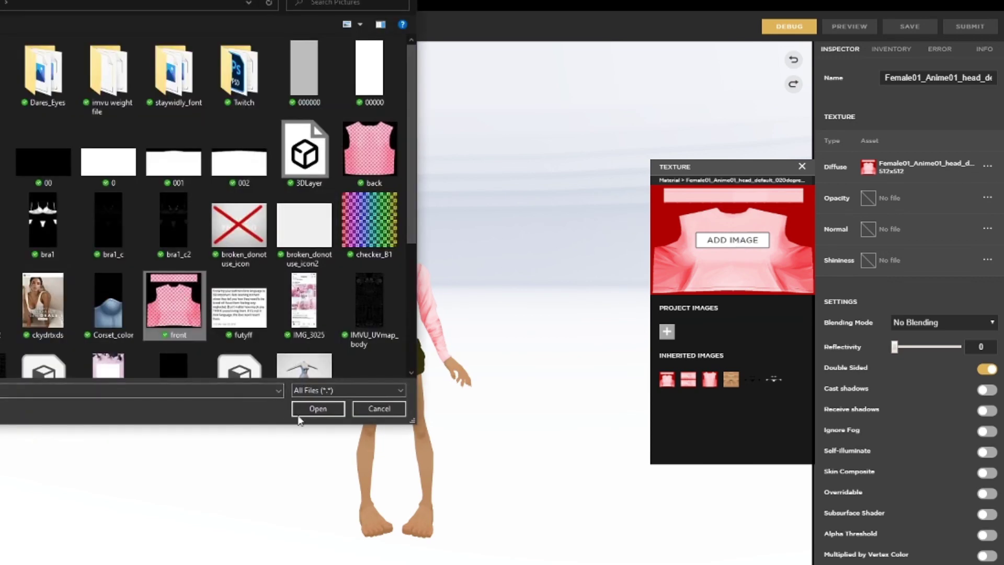
{"action": "left_click", "coordinate": [311, 409]}
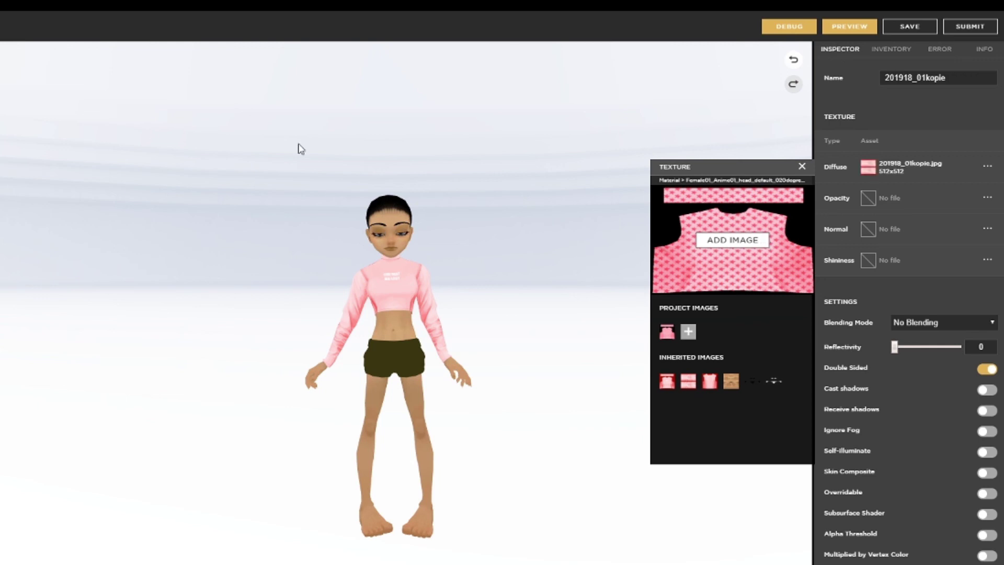
Replace the diffuse texture of the 201918_01kopie material with the sleeves image.
{"action": "left_click", "coordinate": [869, 168]}
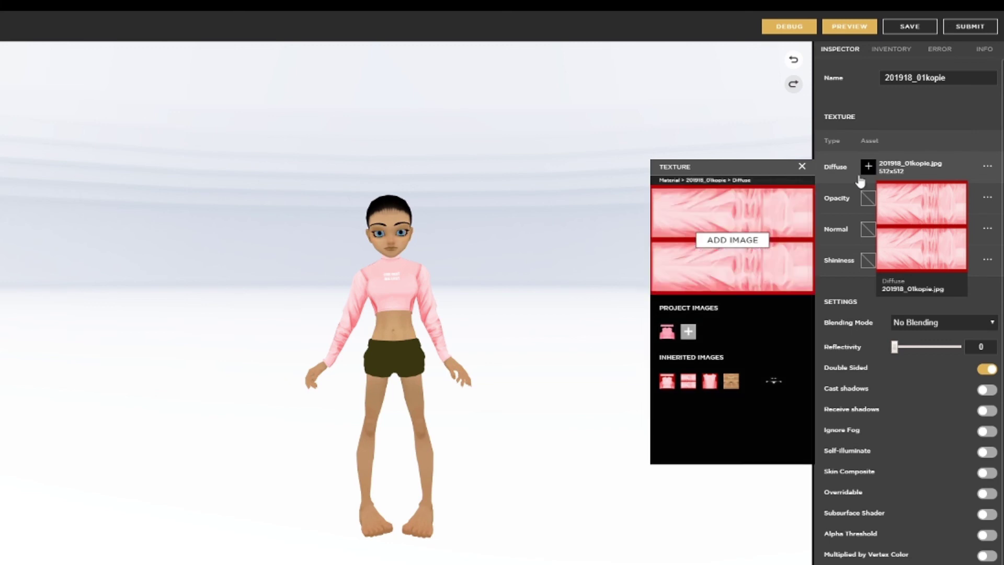
{"action": "left_click", "coordinate": [730, 241]}
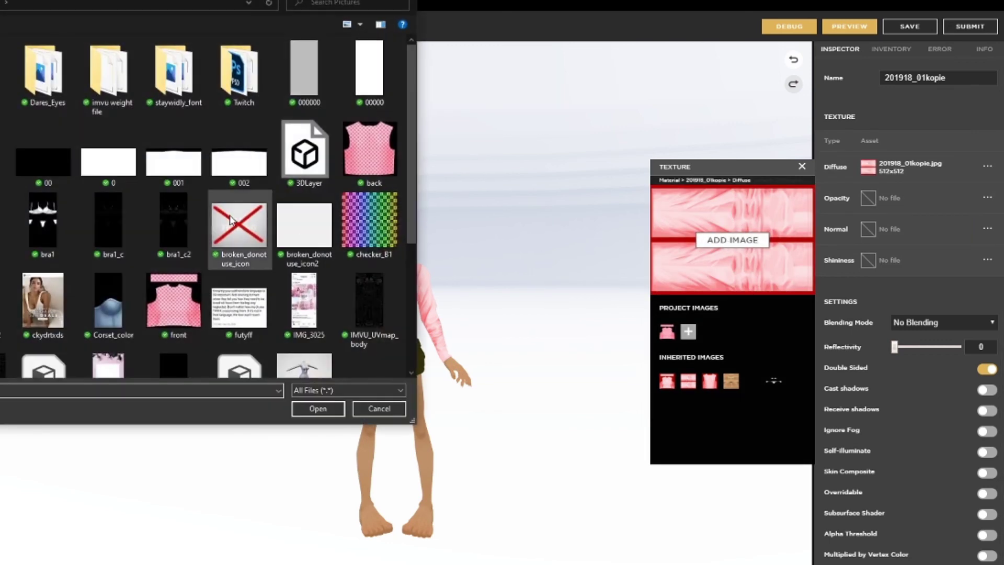
{"action": "scroll", "coordinate": [163, 228], "scroll_direction": "down", "scroll_amount": 3}
{"action": "left_click", "coordinate": [369, 246]}
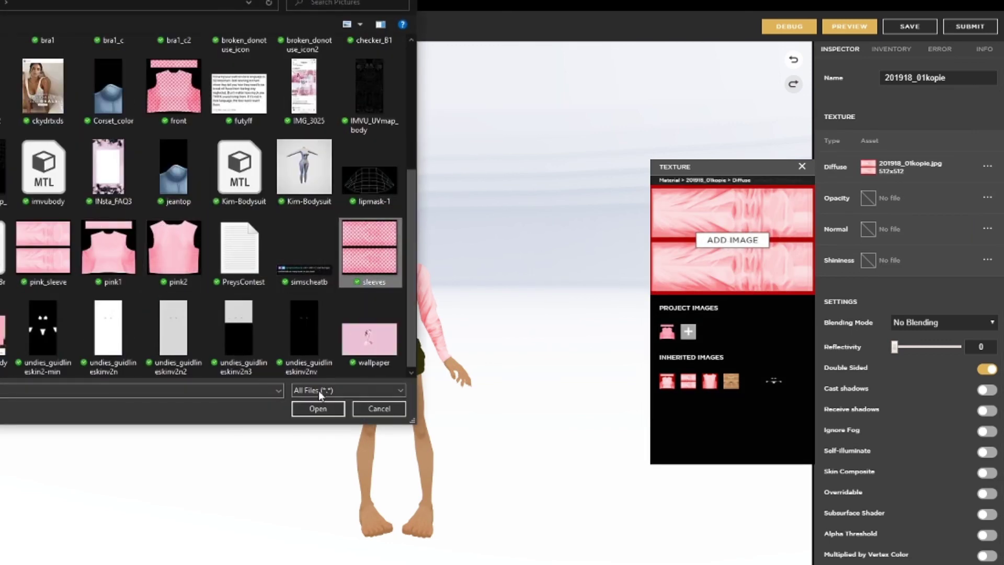
{"action": "left_click", "coordinate": [315, 409]}
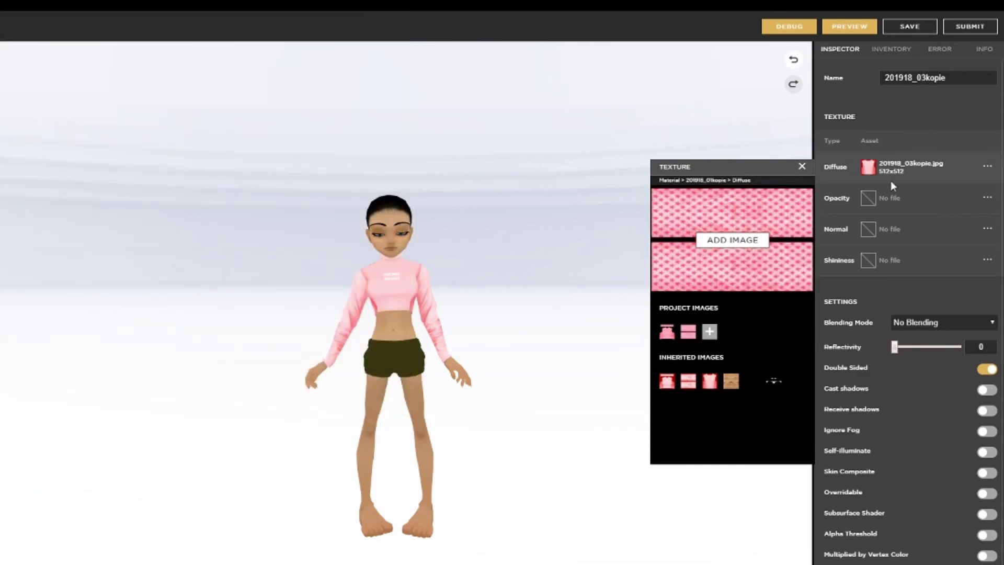
Replace the diffuse texture of the 201918_03kopie material with the back image.
{"action": "left_click", "coordinate": [869, 168]}
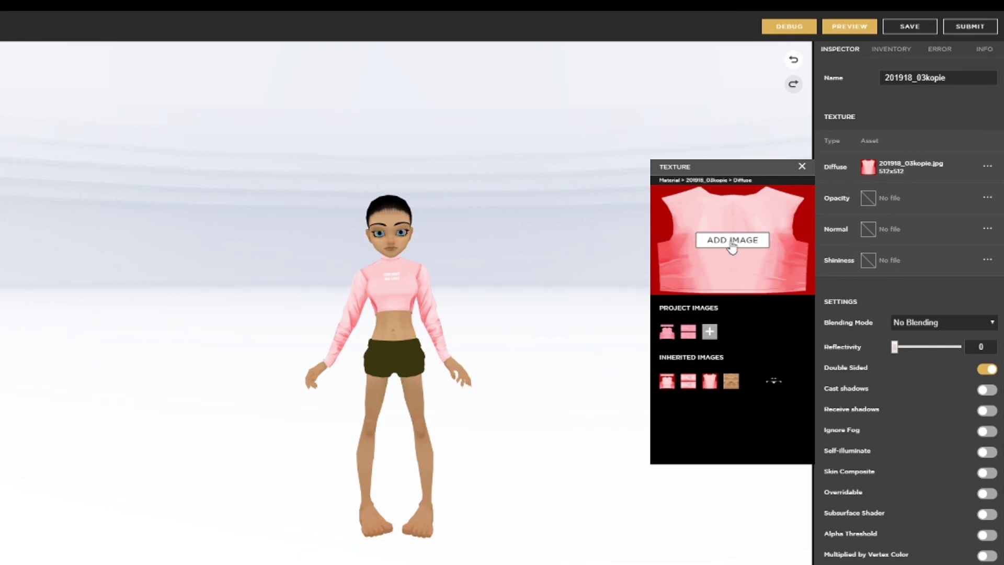
{"action": "left_click", "coordinate": [731, 241]}
{"action": "left_click", "coordinate": [372, 165]}
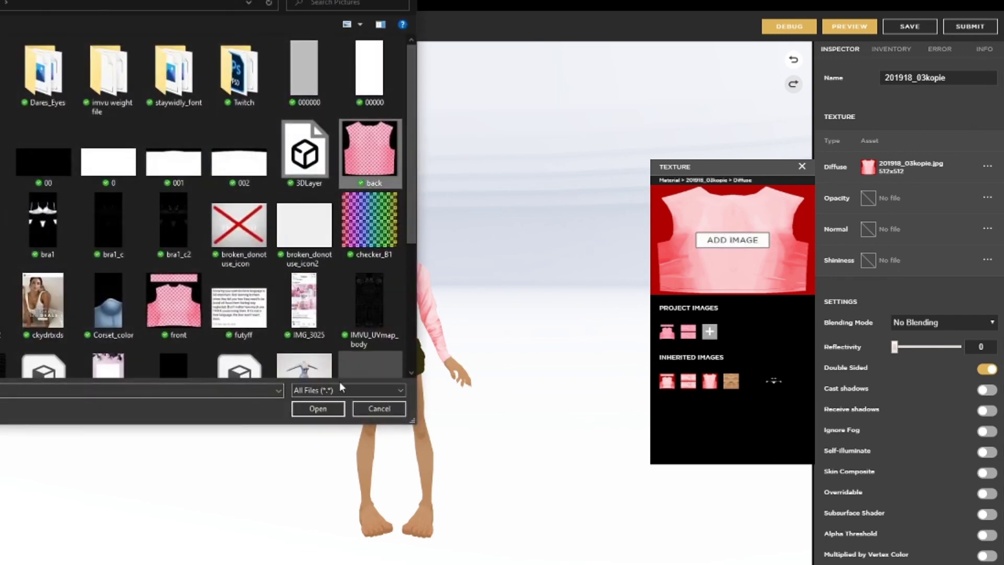
{"action": "left_click", "coordinate": [320, 409]}
Preview the new textures on the avatar and inspect the star-patterned top from different angles.
{"action": "scroll", "coordinate": [303, 257], "scroll_direction": "up", "scroll_amount": 5}
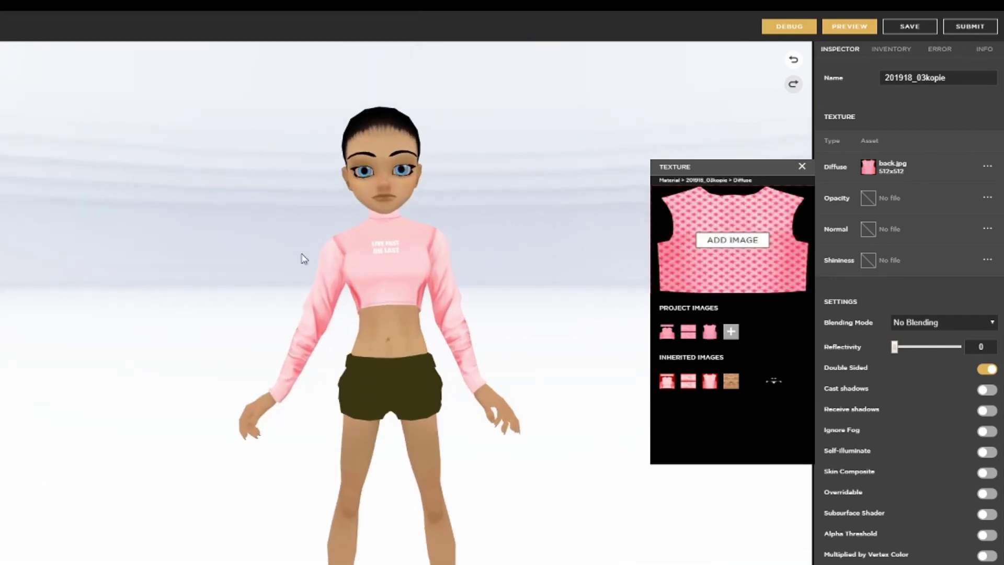
{"action": "left_click", "coordinate": [827, 33]}
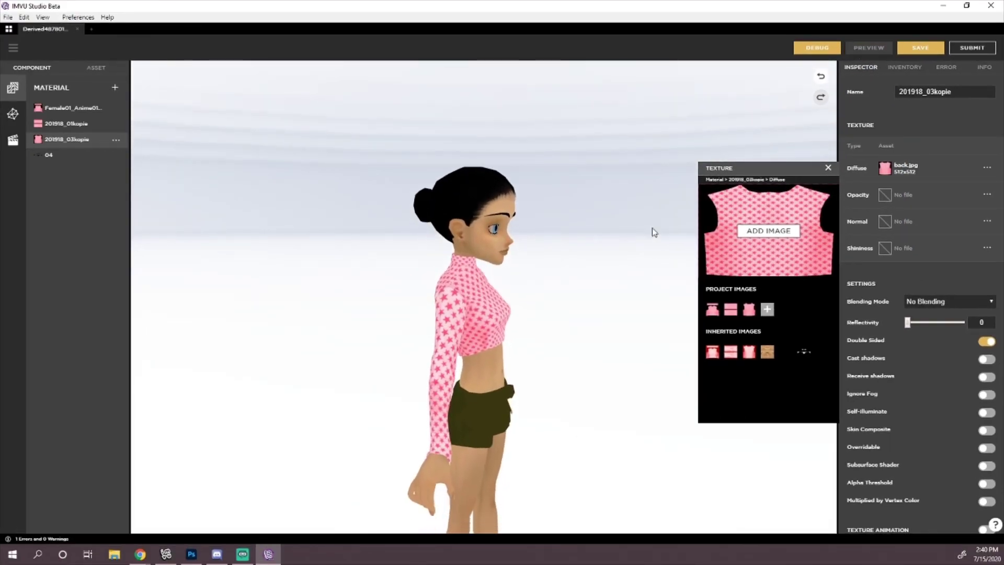
{"action": "left_click_drag", "start_coordinate": [636, 199], "coordinate": [561, 165]}
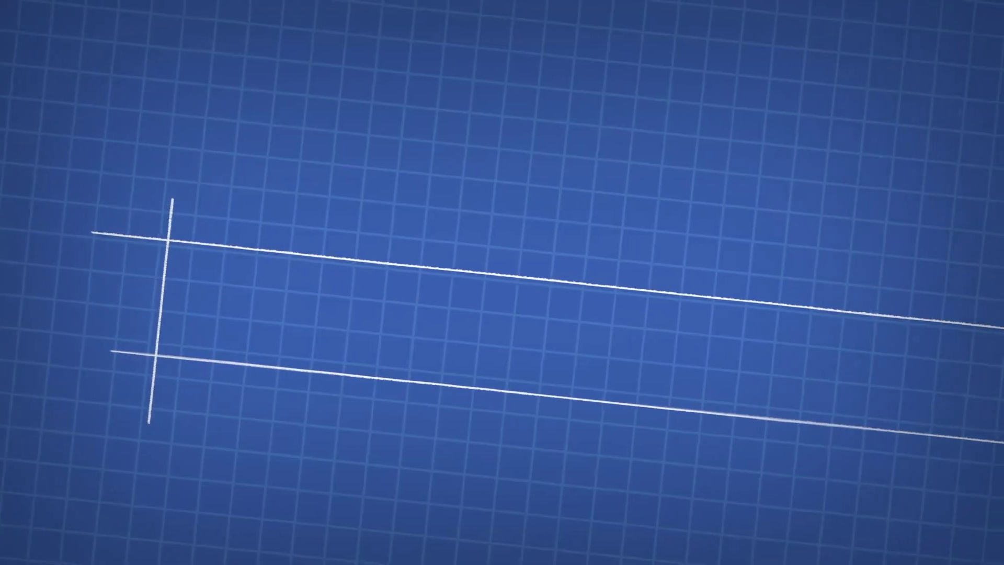